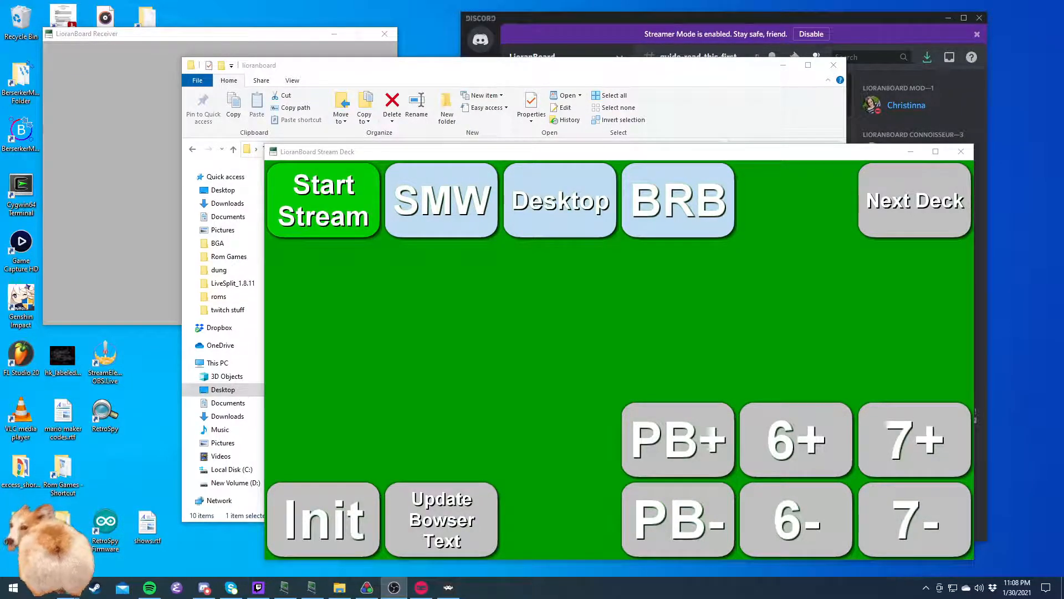
# Switch to the browser, open the OBS Forums page for LioranBoard Stream Deck/Animator from the Google results and read its overview
pyautogui.click(195, 32)
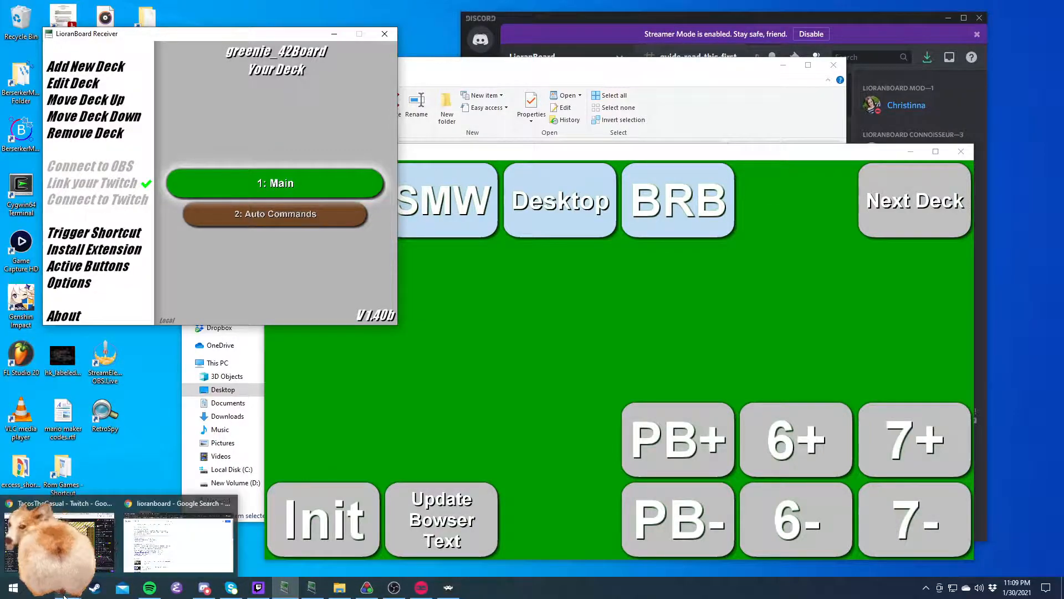
pyautogui.click(189, 535)
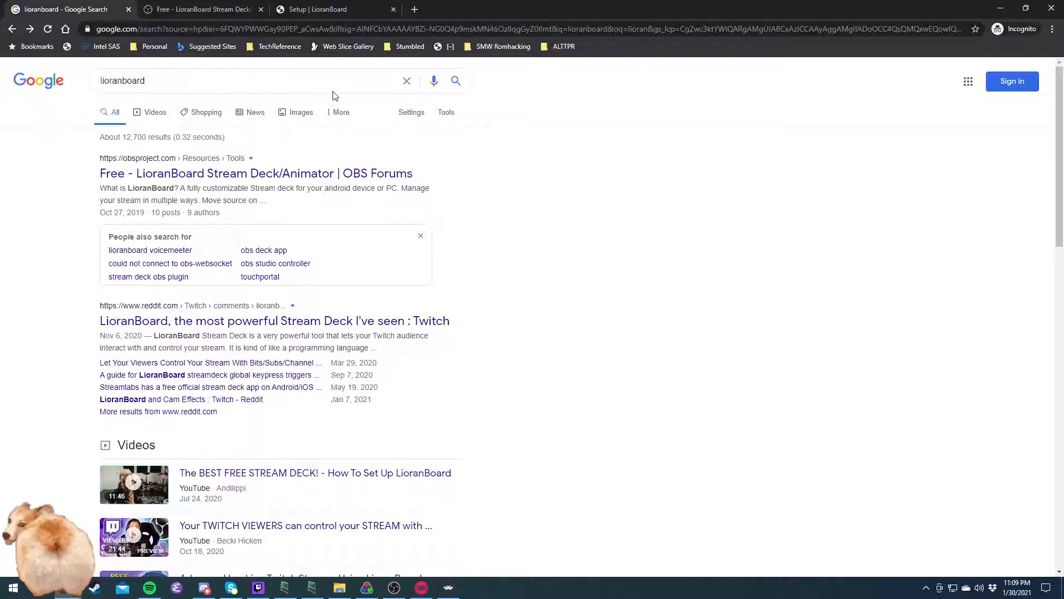
pyautogui.click(182, 84)
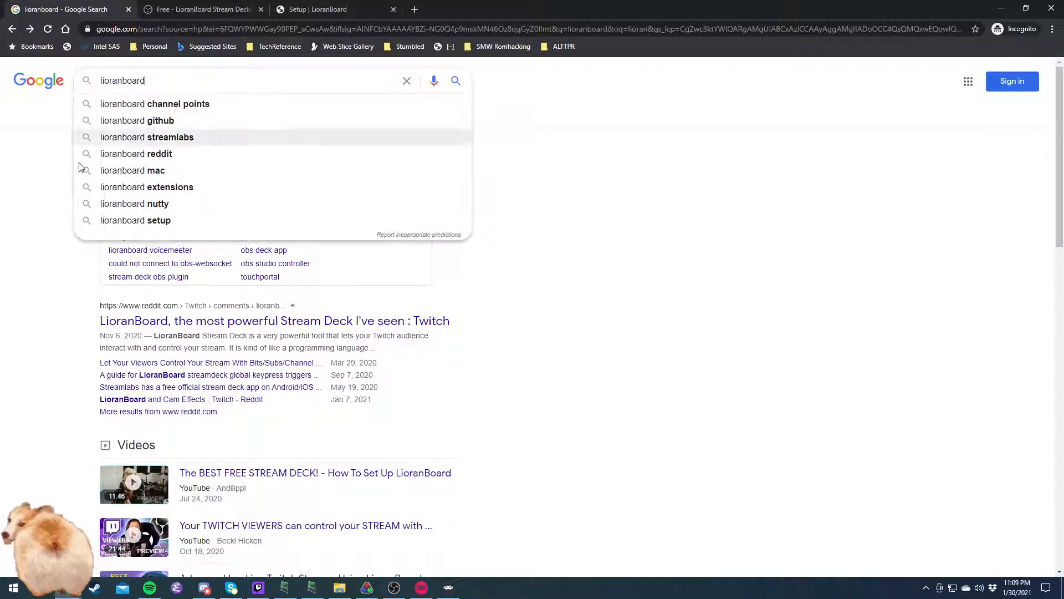
pyautogui.click(64, 319)
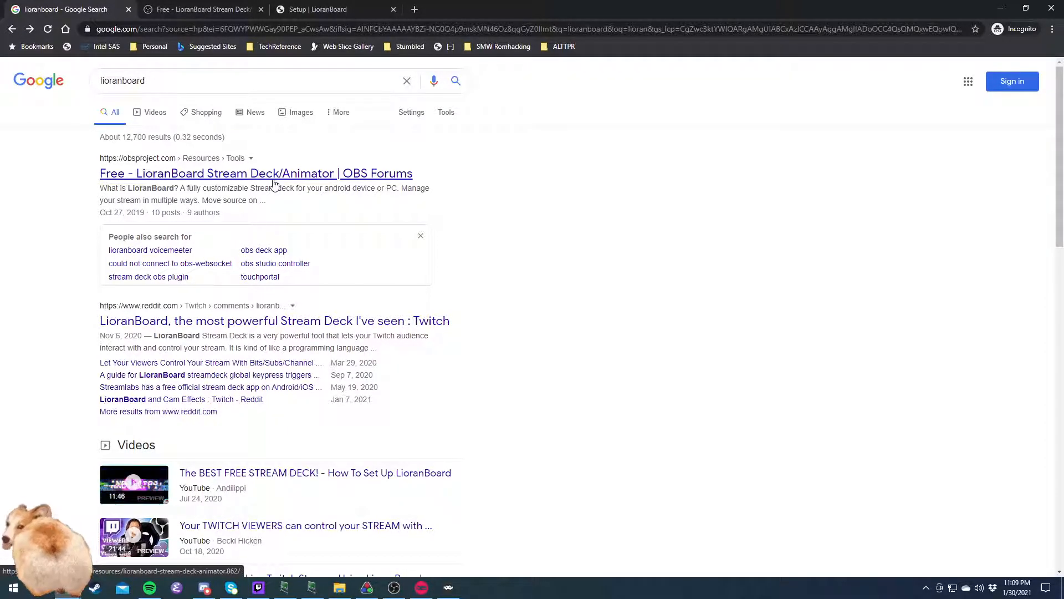
pyautogui.click(237, 175)
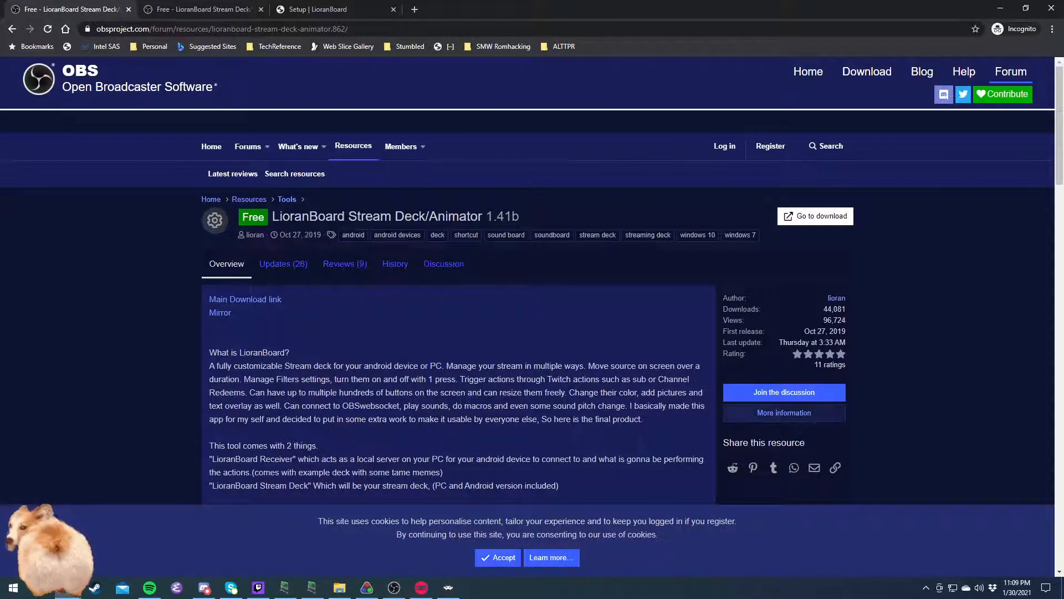
pyautogui.scroll(-1, 461, 348)
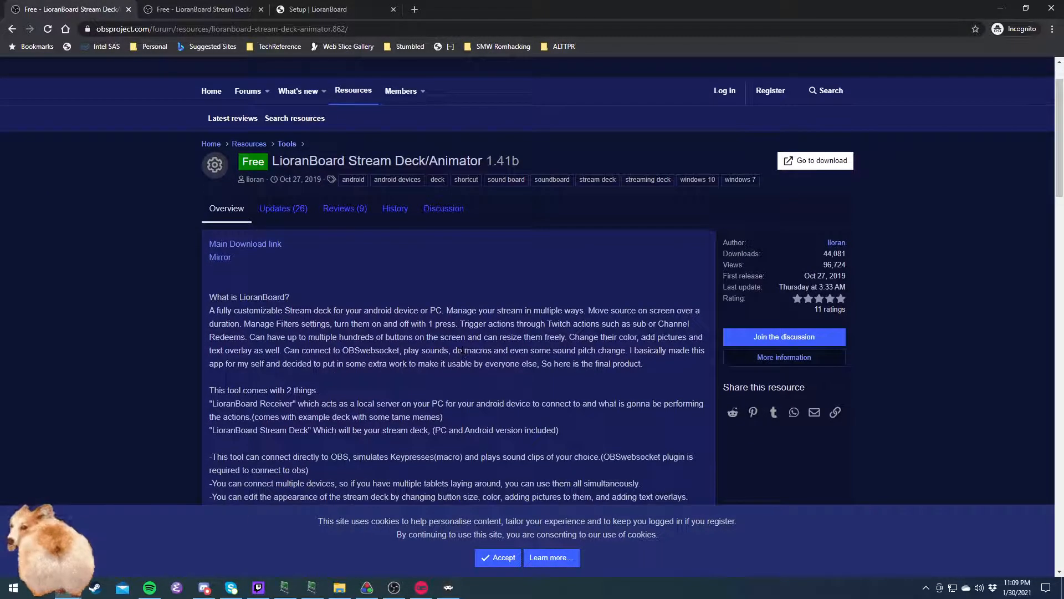
pyautogui.scroll(-5, 411, 277)
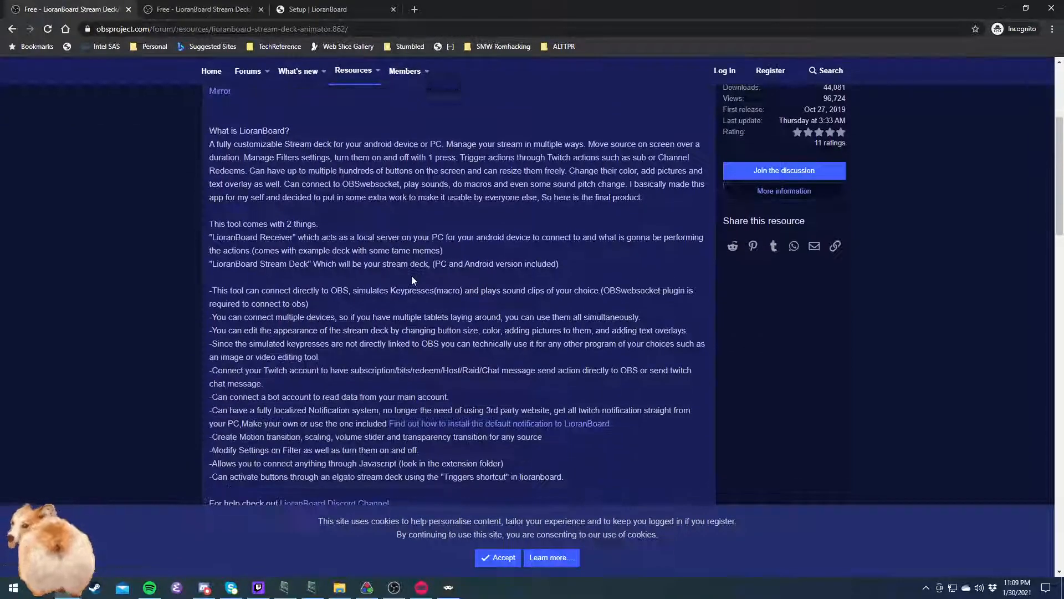
pyautogui.scroll(-1, 411, 280)
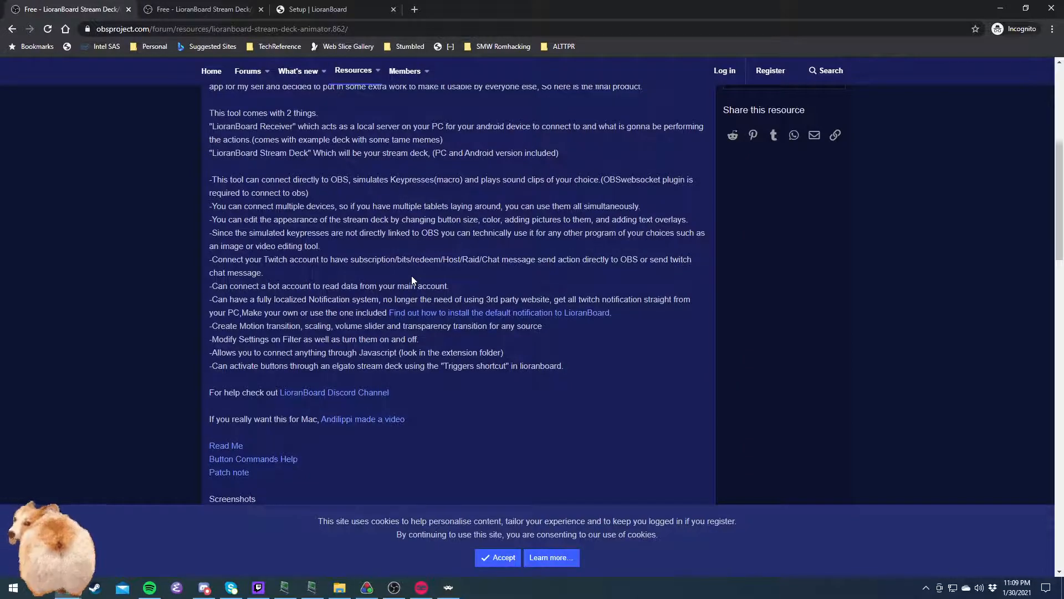
pyautogui.scroll(-1, 411, 280)
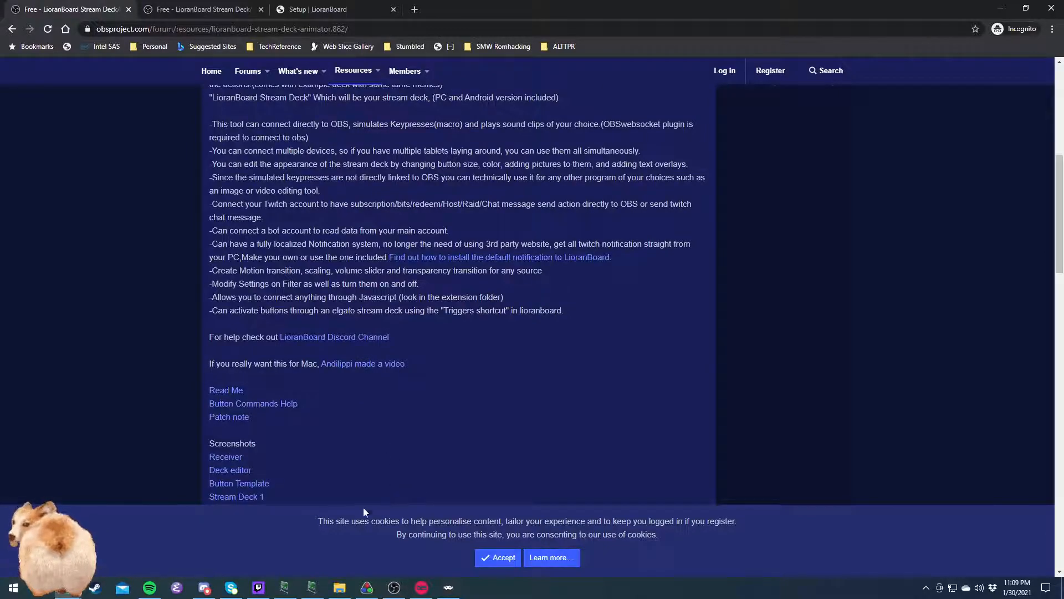
# Switch to Discord to view the guide-read-this-first channel of the LioranBoard server
pyautogui.moveTo(394, 588)
pyautogui.moveTo(210, 591)
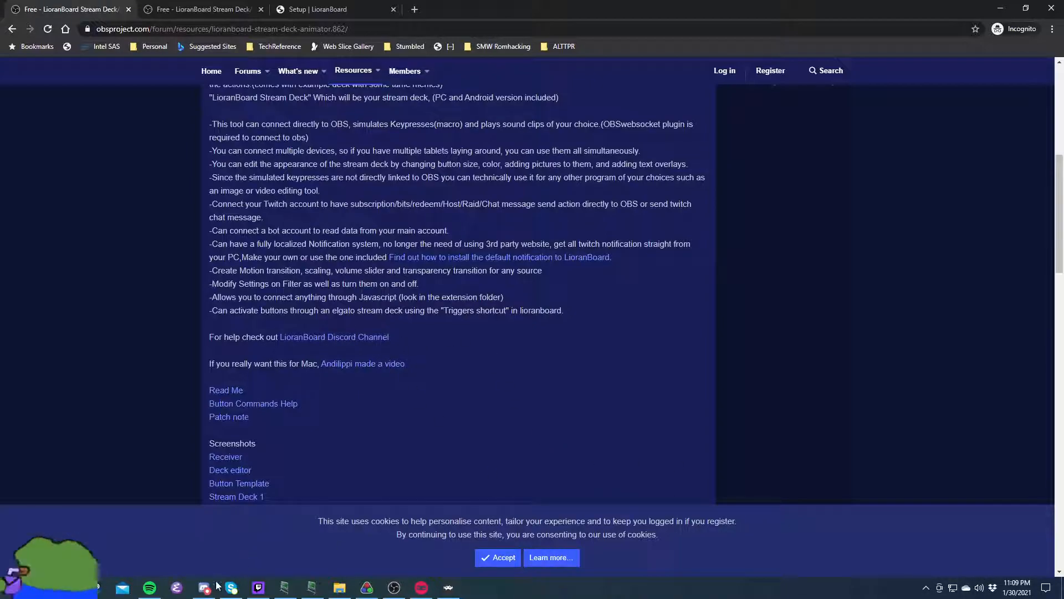
pyautogui.click(203, 534)
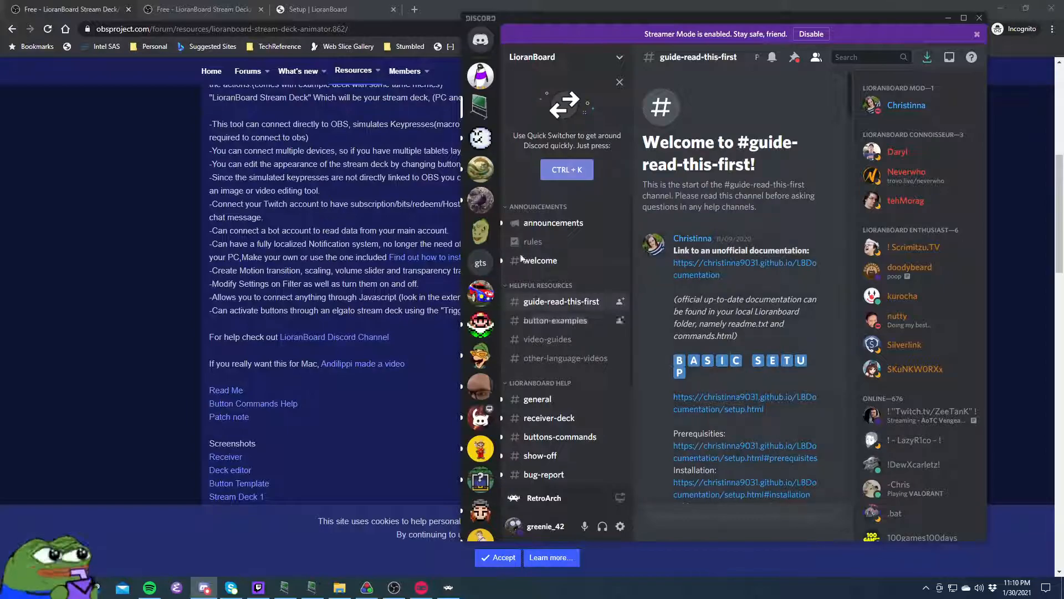
# Read the LioranBoard Basic Setup documentation from Prerequisites to Connecting to OBS websocket, showing and hiding the Lioranboard TLS hub example
pyautogui.click(343, 5)
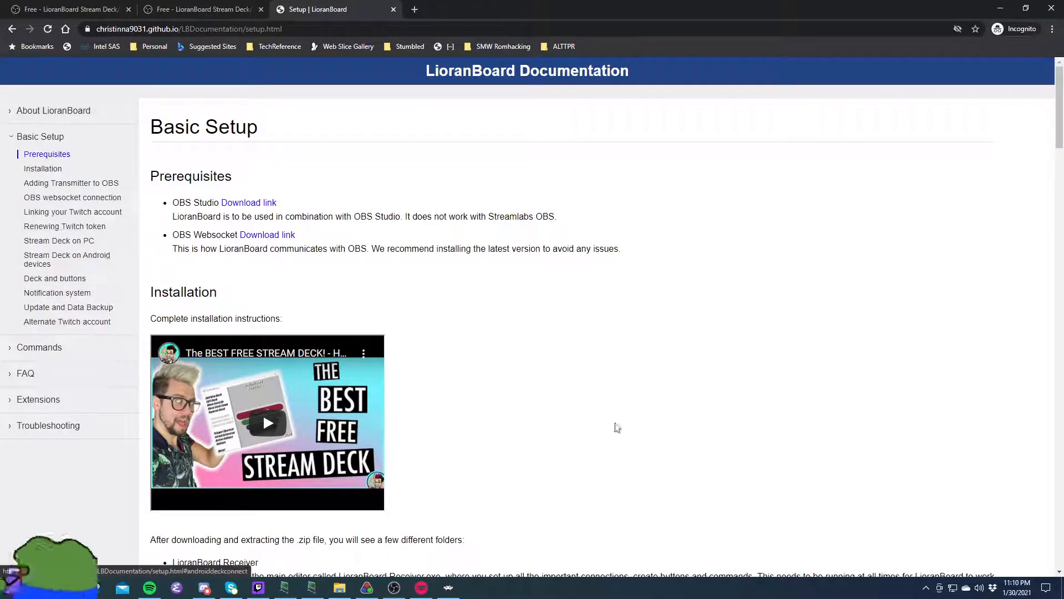
pyautogui.scroll(-3, 538, 349)
pyautogui.scroll(-2, 545, 348)
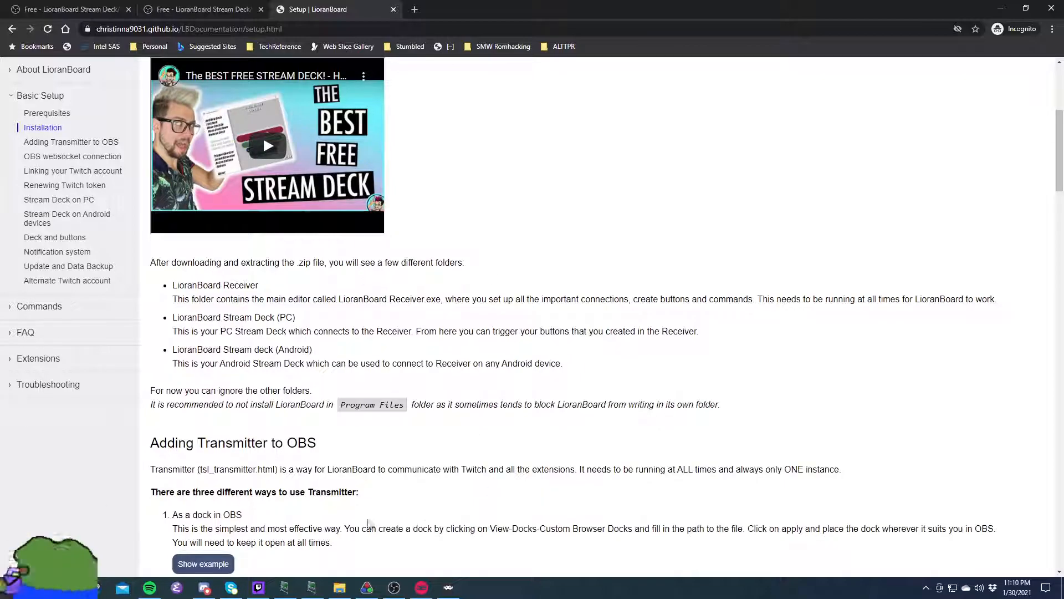
pyautogui.scroll(-3, 637, 301)
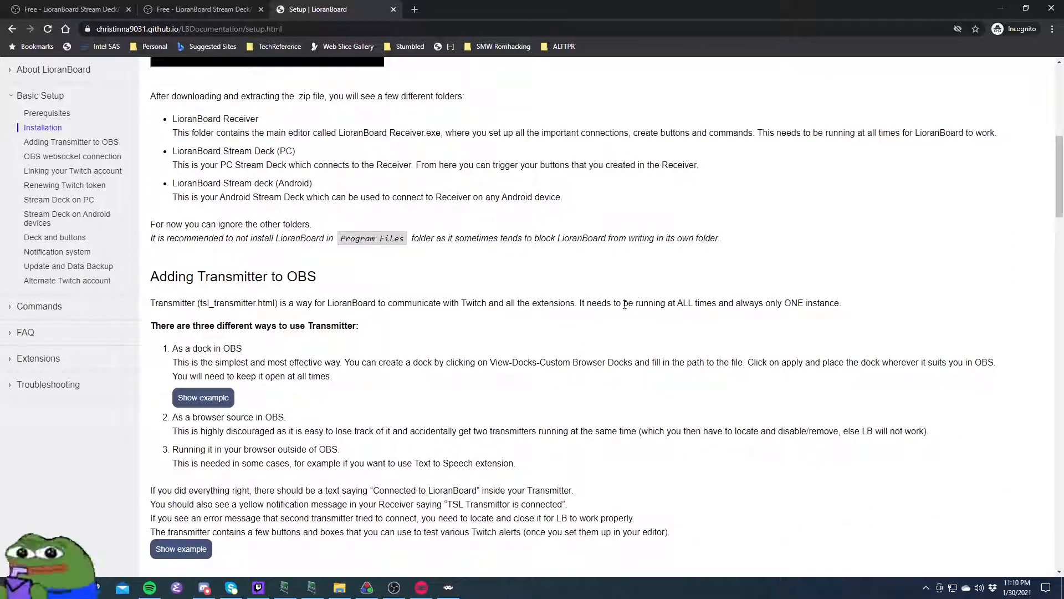
pyautogui.scroll(-2, 142, 230)
pyautogui.click(201, 440)
pyautogui.scroll(-2, 217, 346)
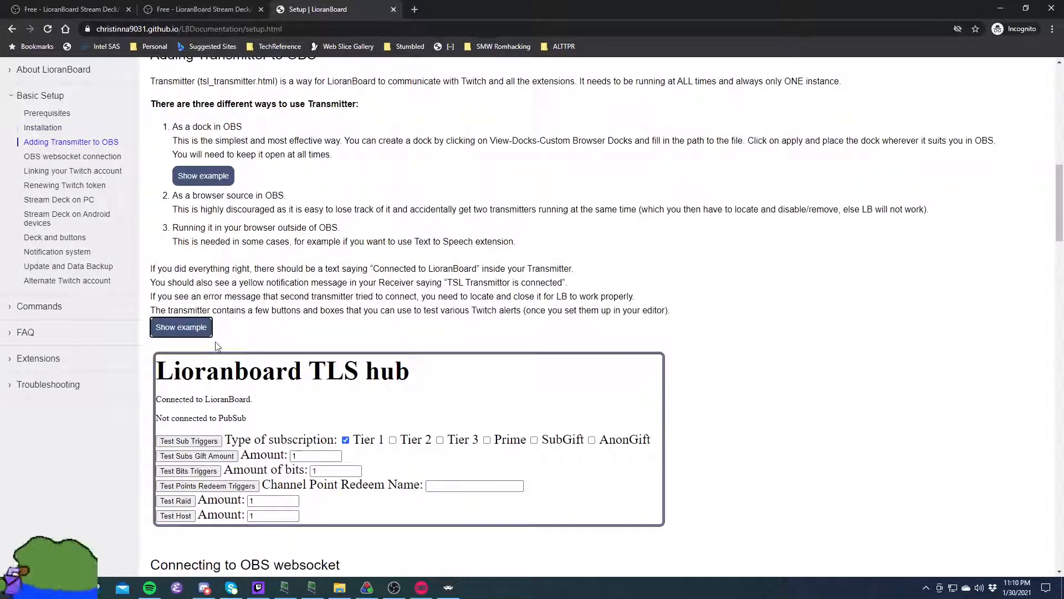
pyautogui.click(200, 328)
pyautogui.scroll(-3, 501, 266)
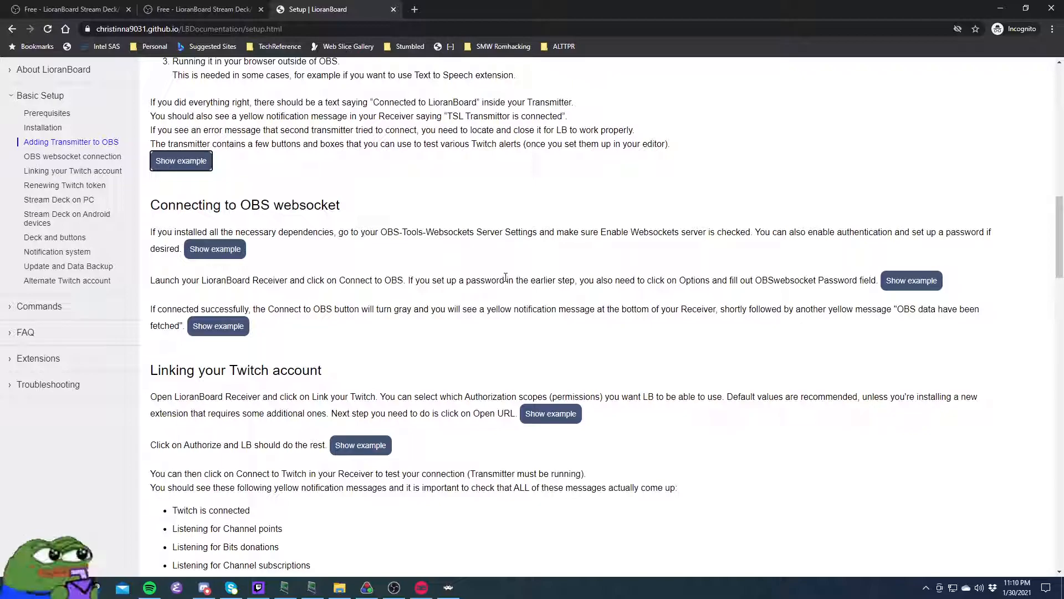
# Open the documentation's Commands list and examine the Scene Switch and neighbouring OBS source command entries
pyautogui.click(40, 306)
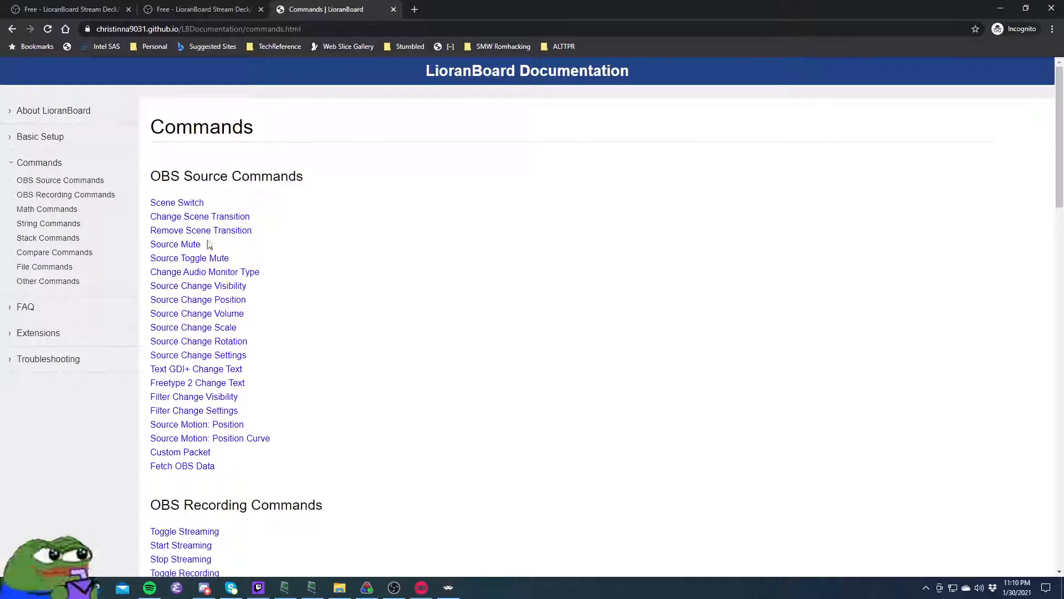
pyautogui.click(169, 206)
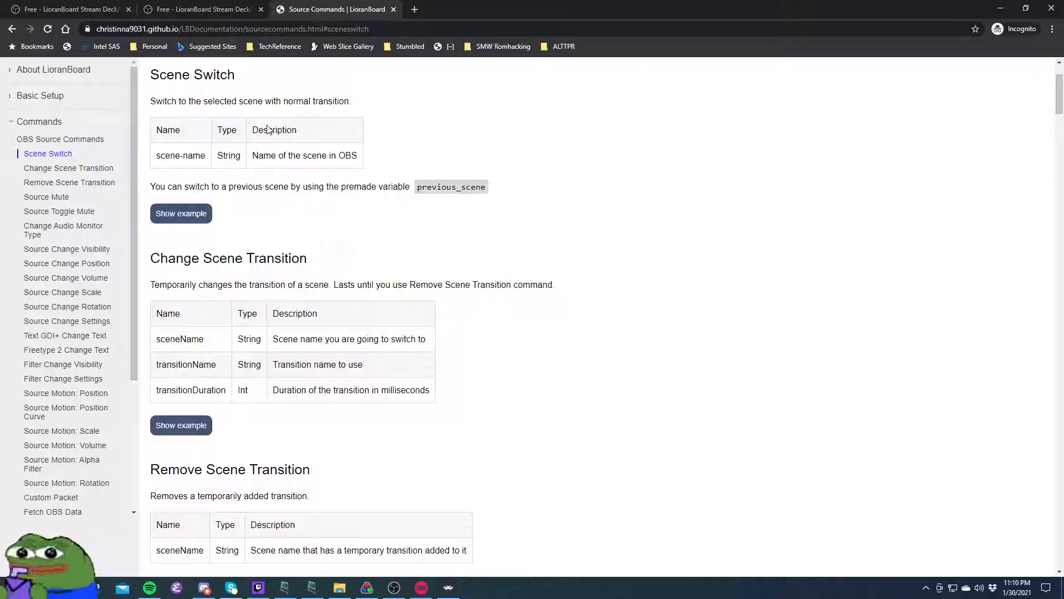
pyautogui.scroll(2, 344, 261)
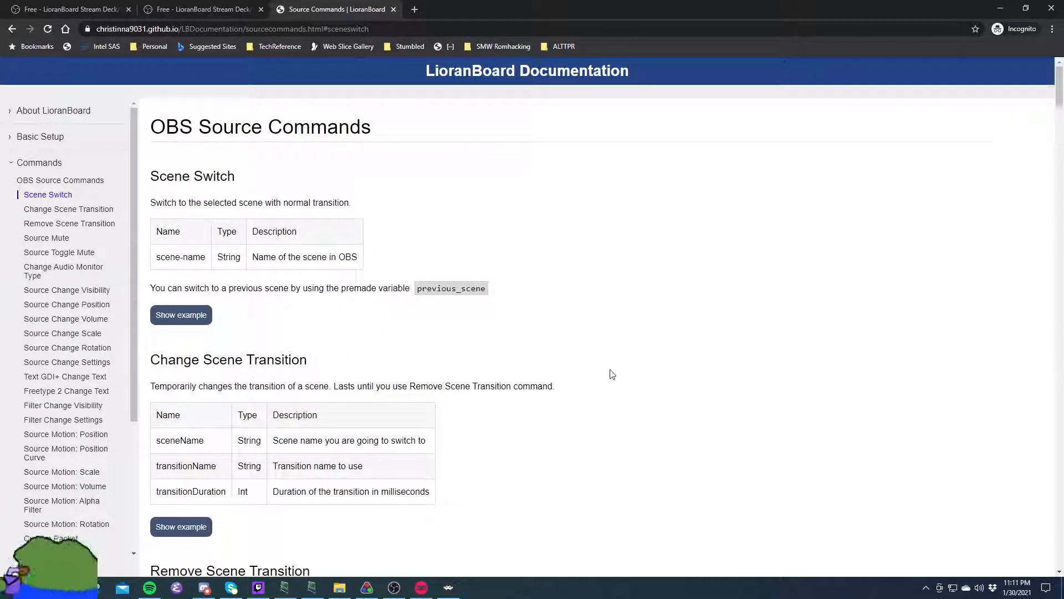
pyautogui.scroll(-4, 586, 403)
pyautogui.scroll(3, 584, 400)
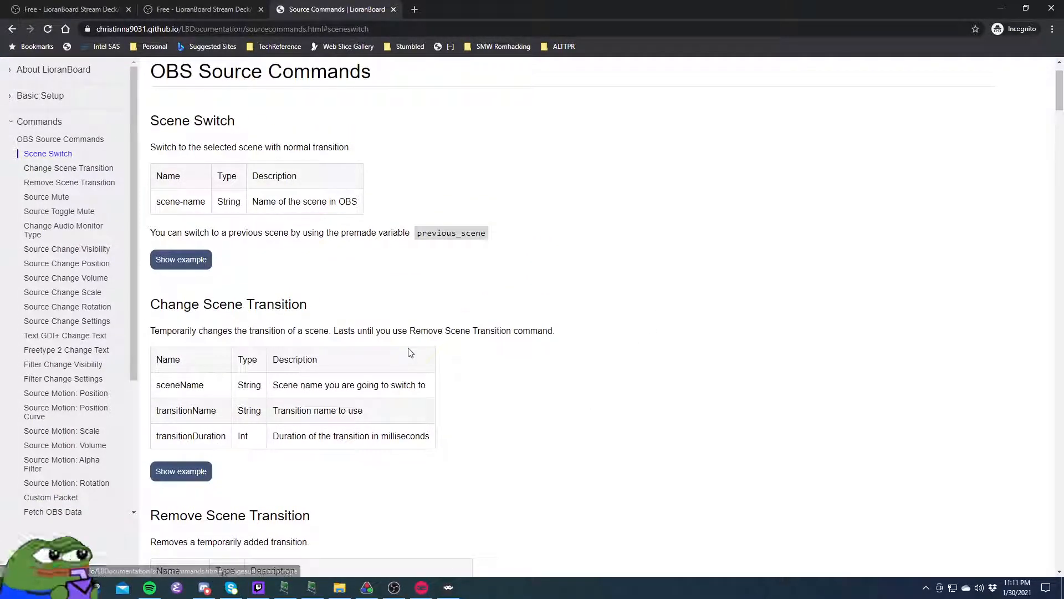
# Minimize the browser and view the lioranboard folder's contents in File Explorer alongside the LioranBoard Receiver
pyautogui.click(1003, 7)
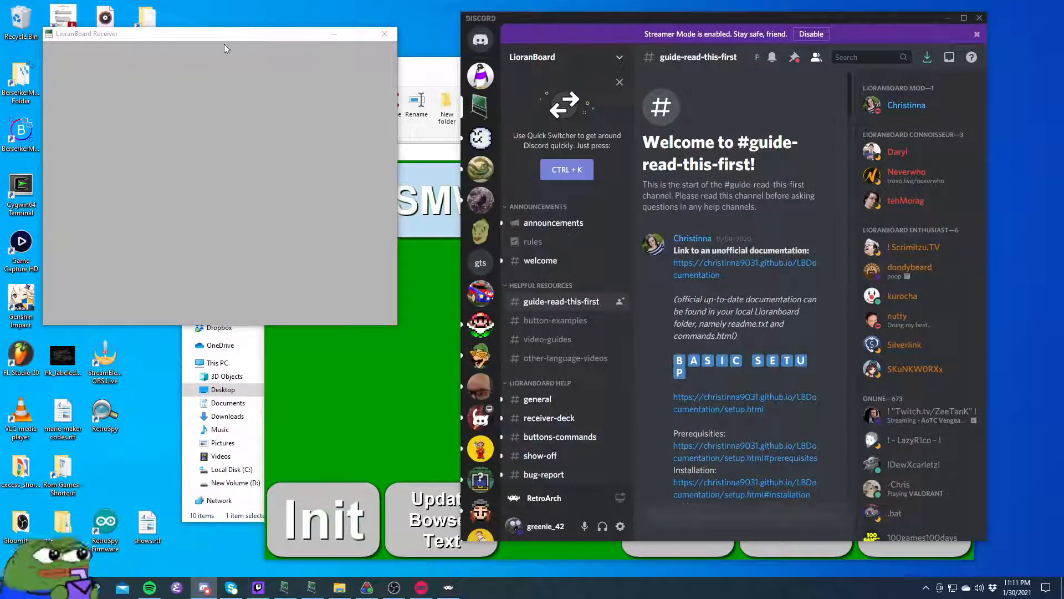
pyautogui.click(441, 74)
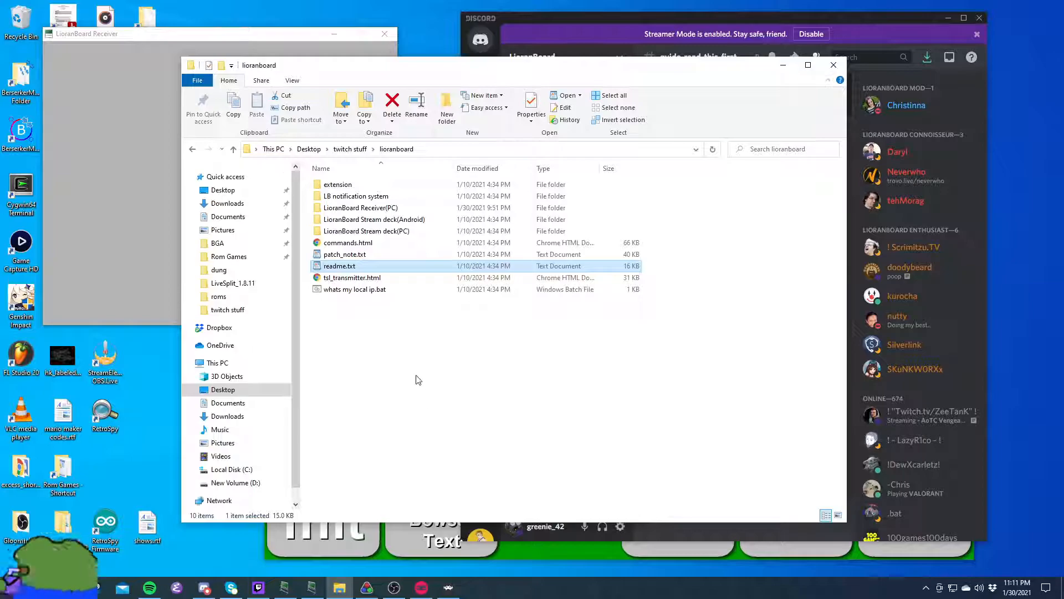
pyautogui.click(155, 36)
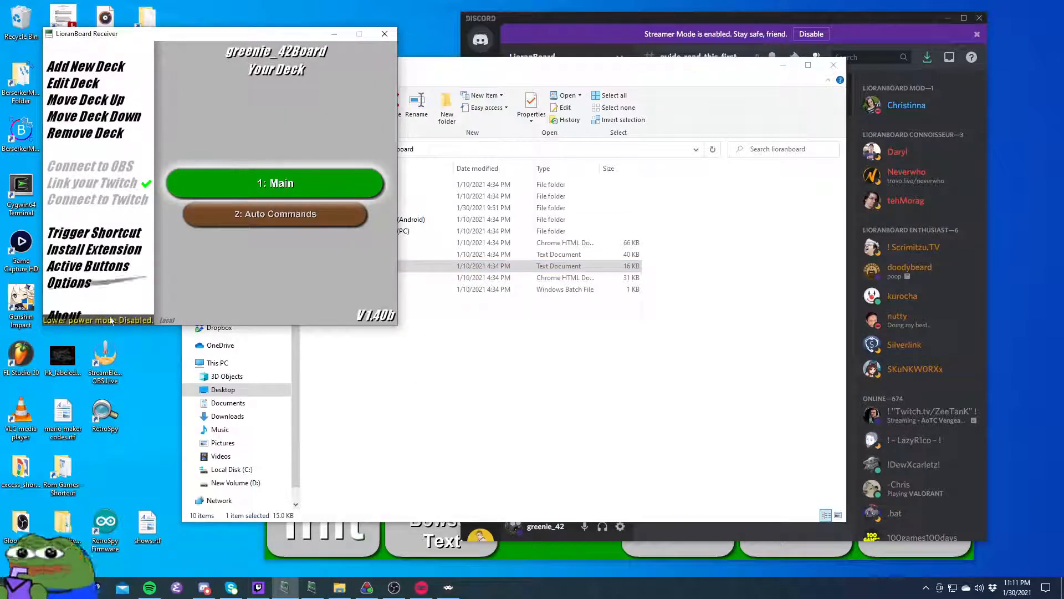
pyautogui.click(524, 77)
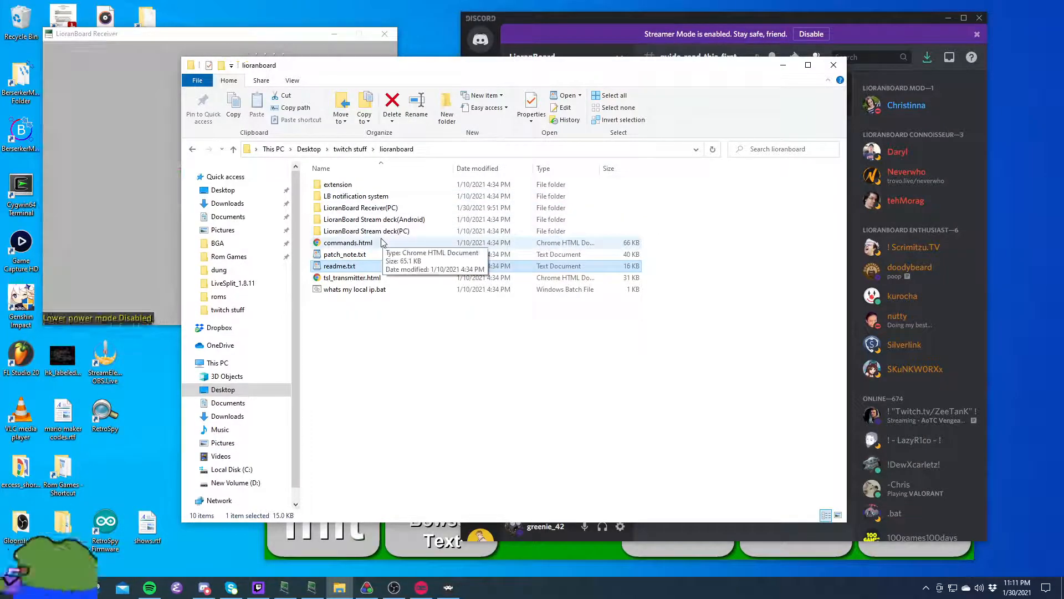
# Bring up the LioranBoard Stream Deck and cycle between its two decks, ending on the brown deck of sound buttons
pyautogui.click(581, 557)
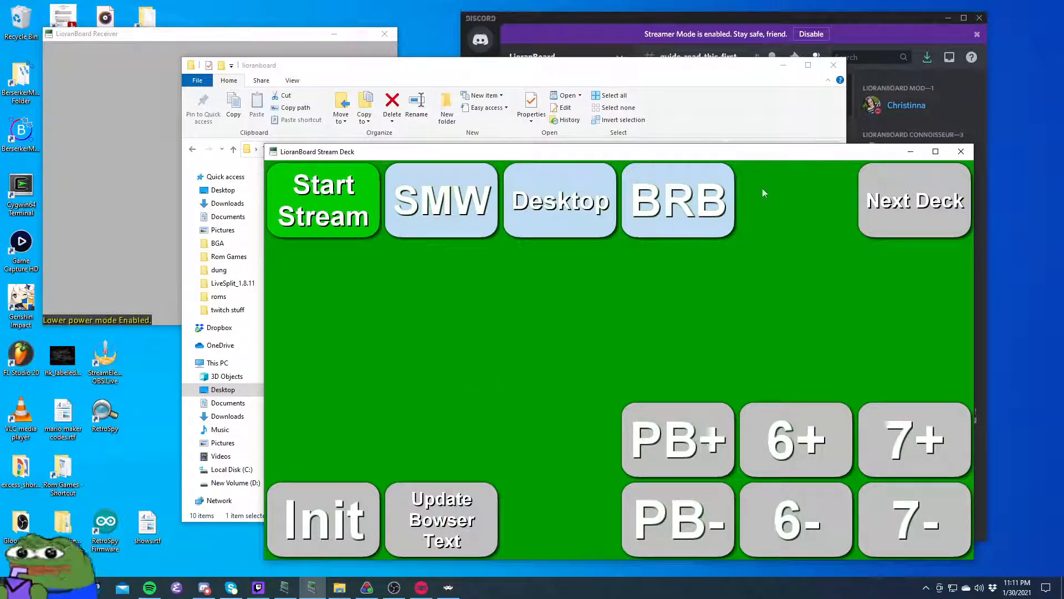
pyautogui.click(896, 202)
pyautogui.click(897, 201)
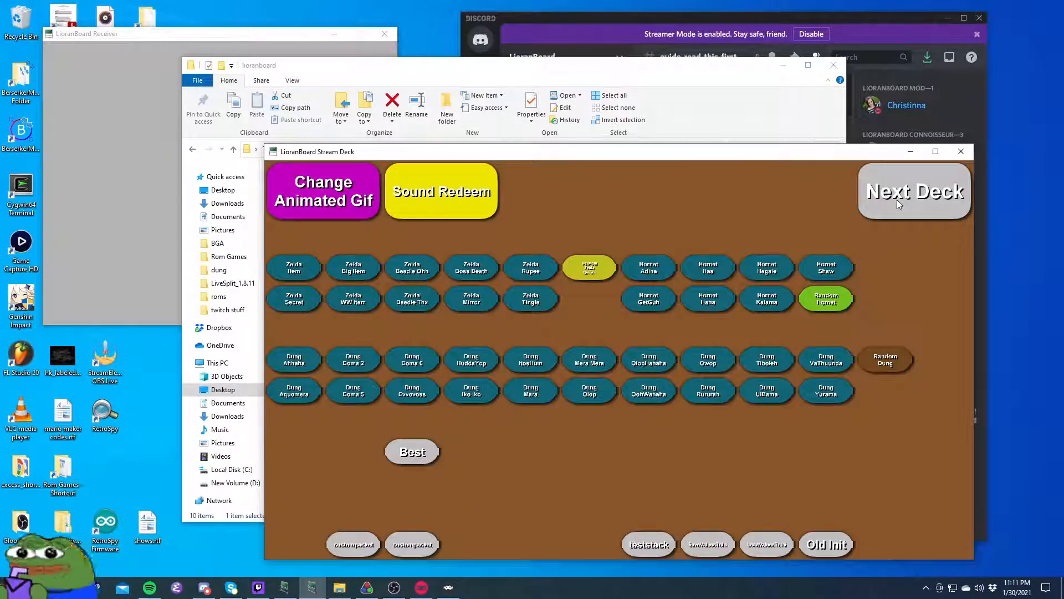
pyautogui.click(896, 202)
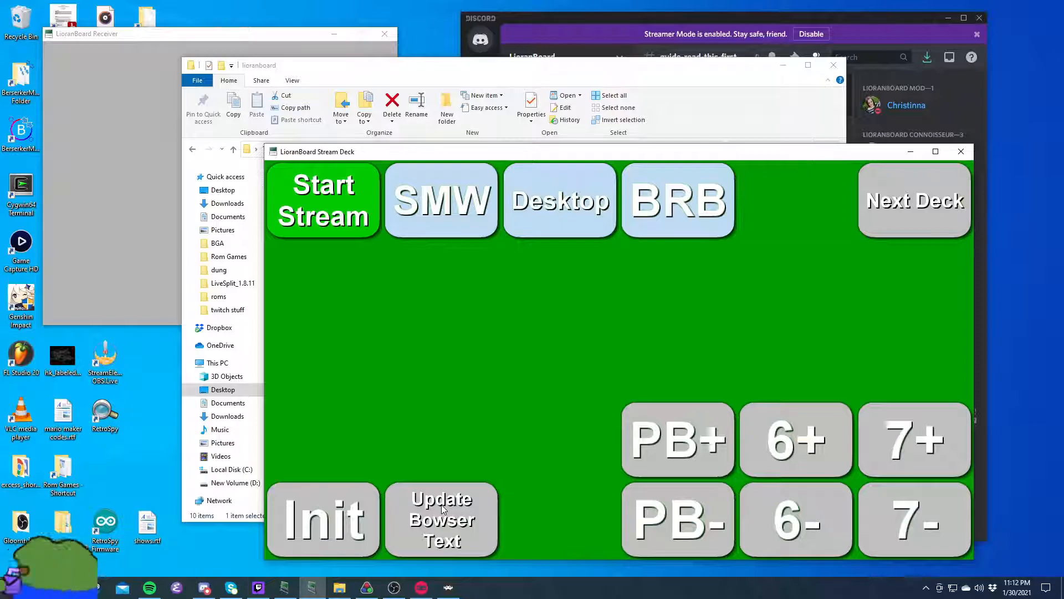
pyautogui.click(914, 224)
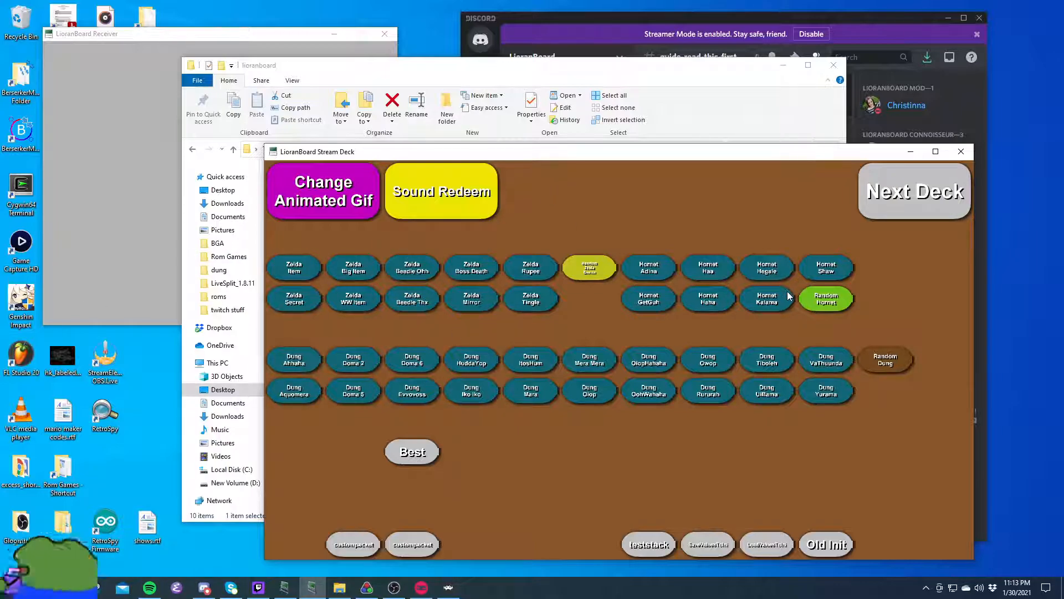
# Trigger the Zelda Item sound, the yellow button beside the Zelda sounds, Random Hornet and Random Dung on the stream deck
pyautogui.click(298, 266)
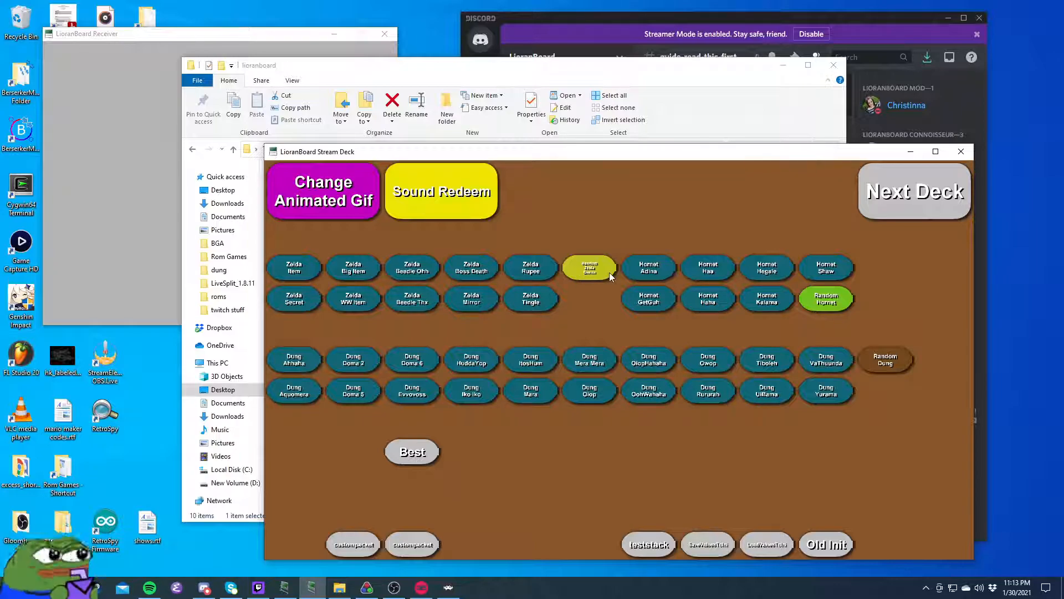
pyautogui.click(594, 272)
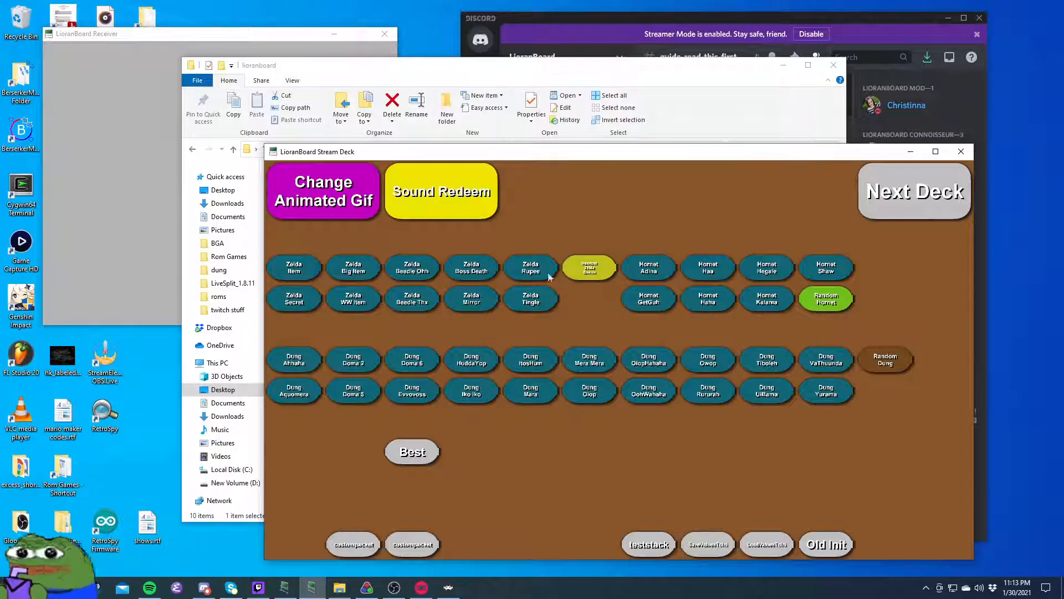
pyautogui.click(835, 303)
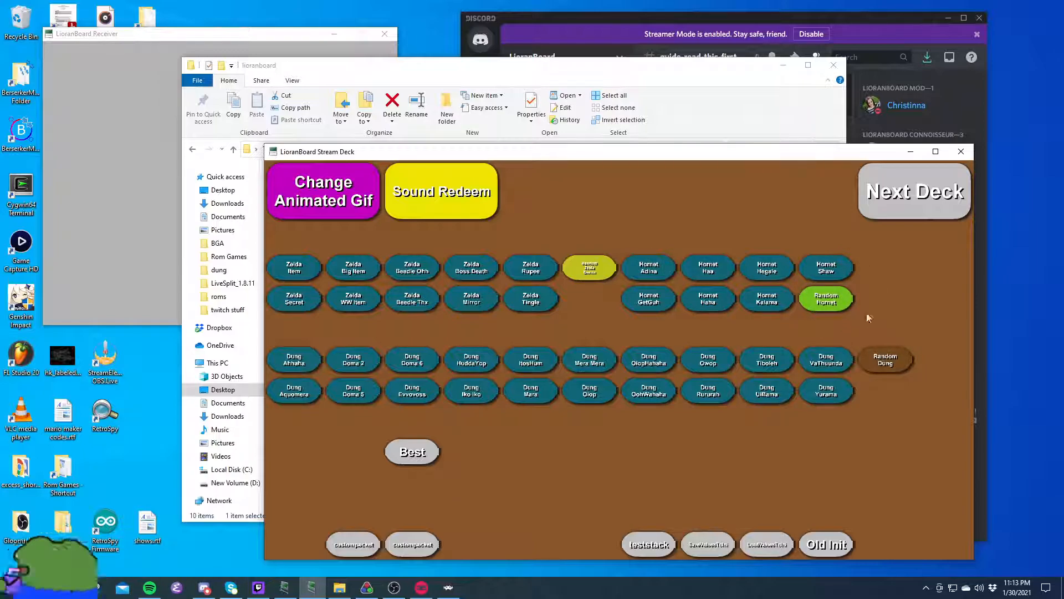
pyautogui.click(888, 365)
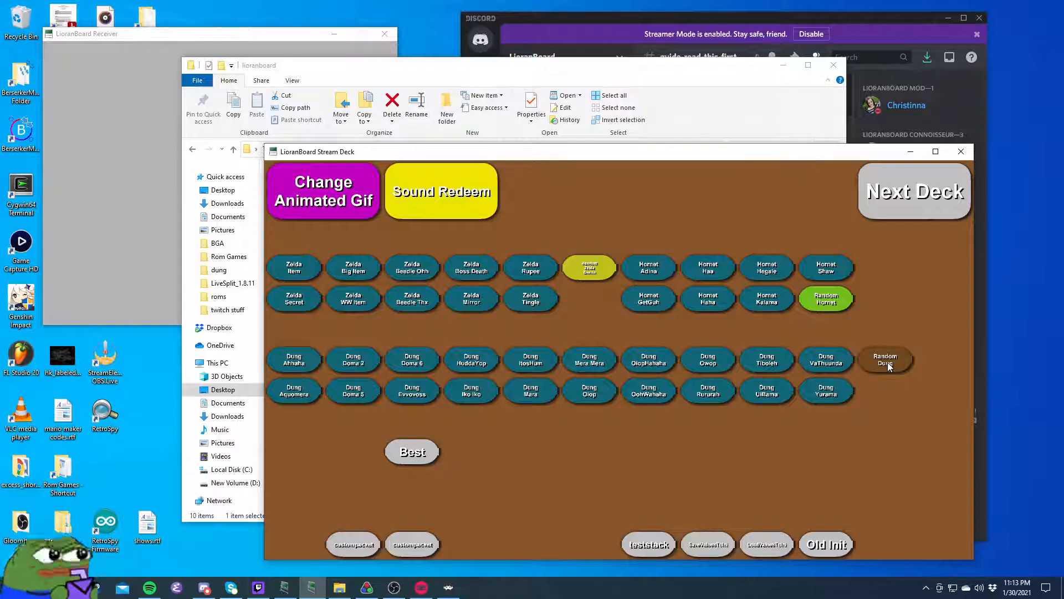
pyautogui.click(888, 366)
# Run Change Animated Gif twice from the stream deck and bring the LioranBoard Receiver to the front
pyautogui.click(314, 211)
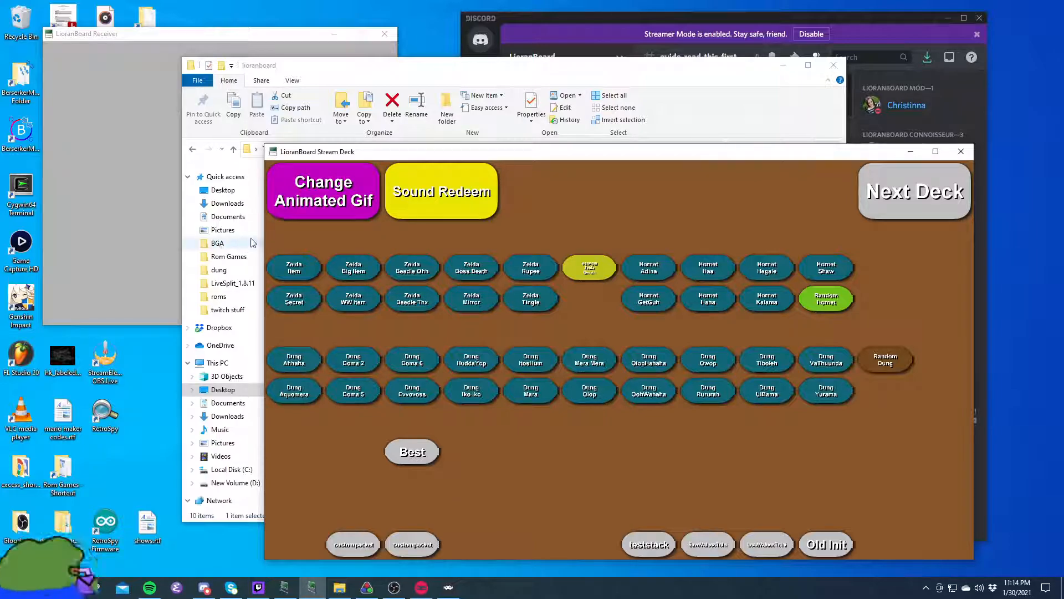
pyautogui.click(316, 190)
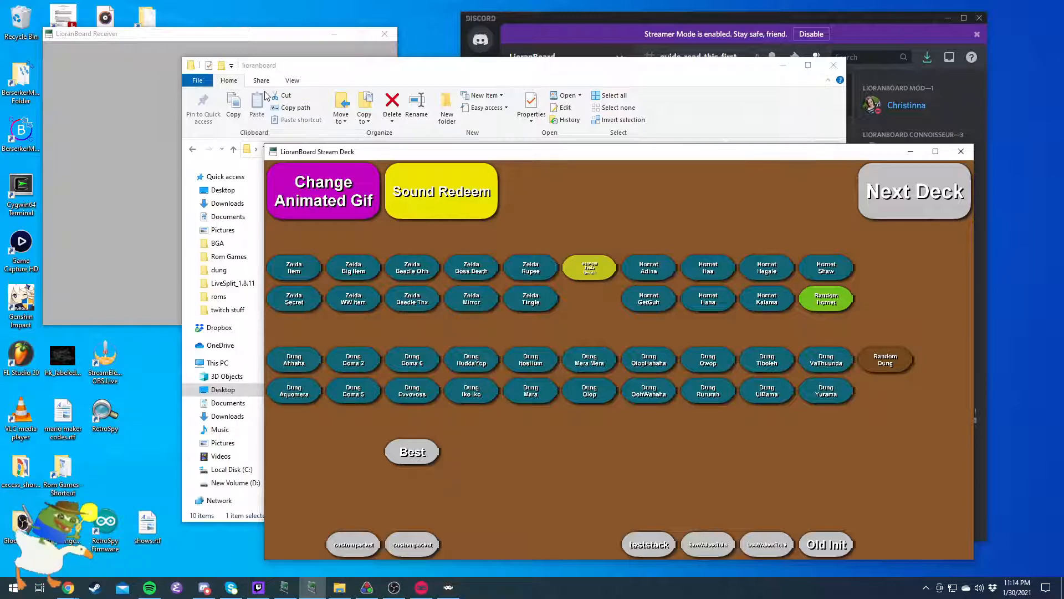
pyautogui.click(197, 36)
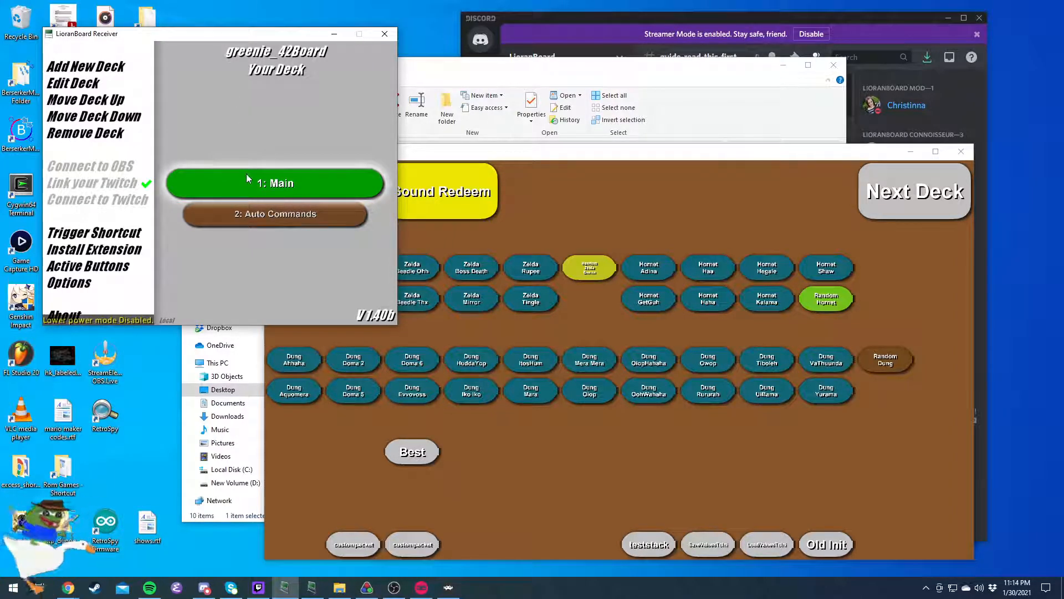
# Select the Auto Commands deck in the Receiver and open it for editing
pyautogui.click(269, 213)
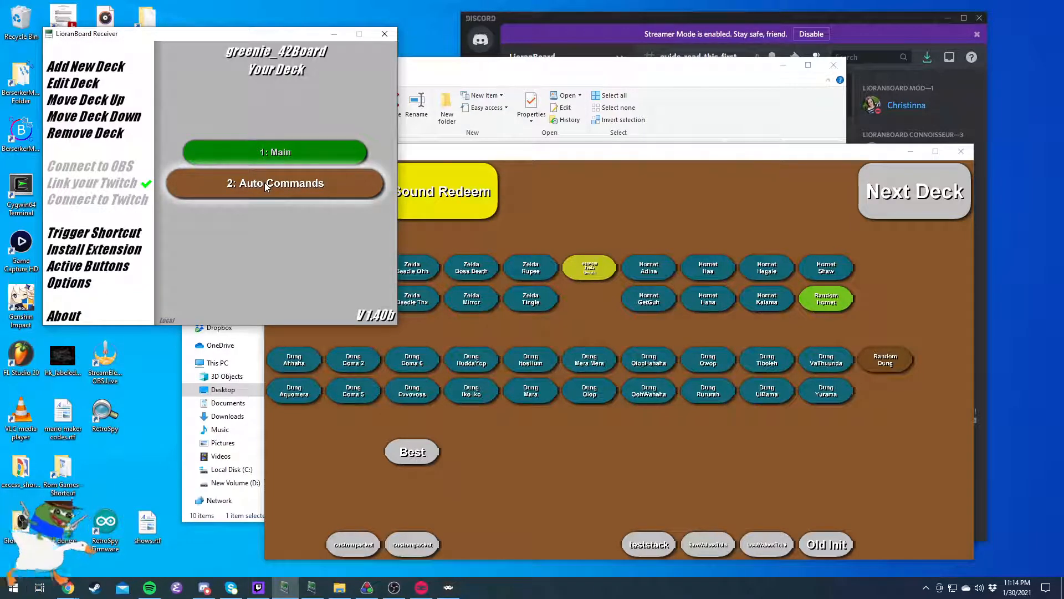
pyautogui.click(265, 186)
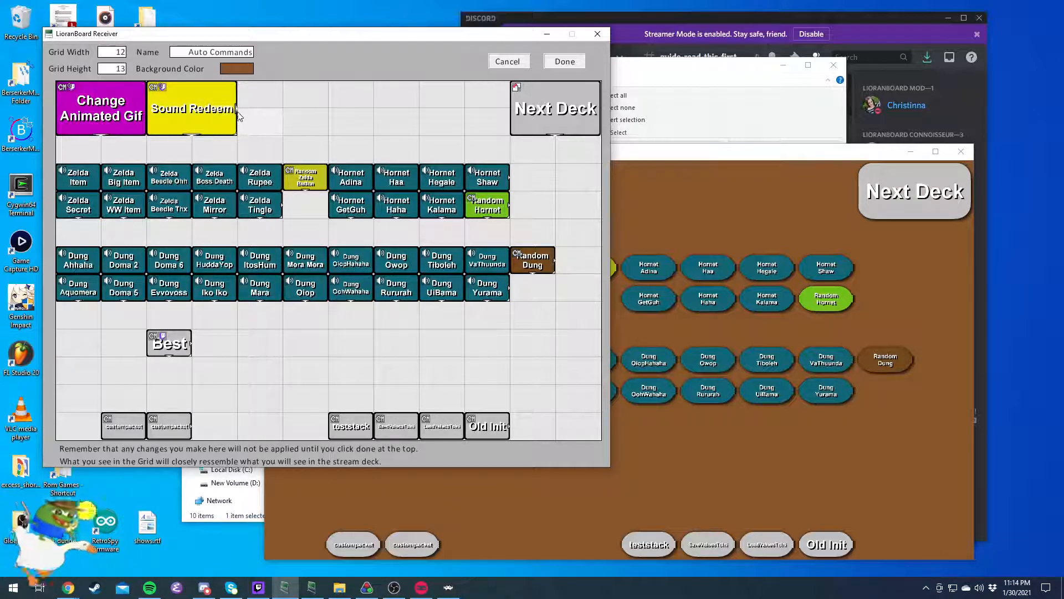
pyautogui.moveTo(236, 111)
pyautogui.mouseDown()
pyautogui.moveTo(272, 109)
pyautogui.moveTo(237, 111)
pyautogui.mouseUp()
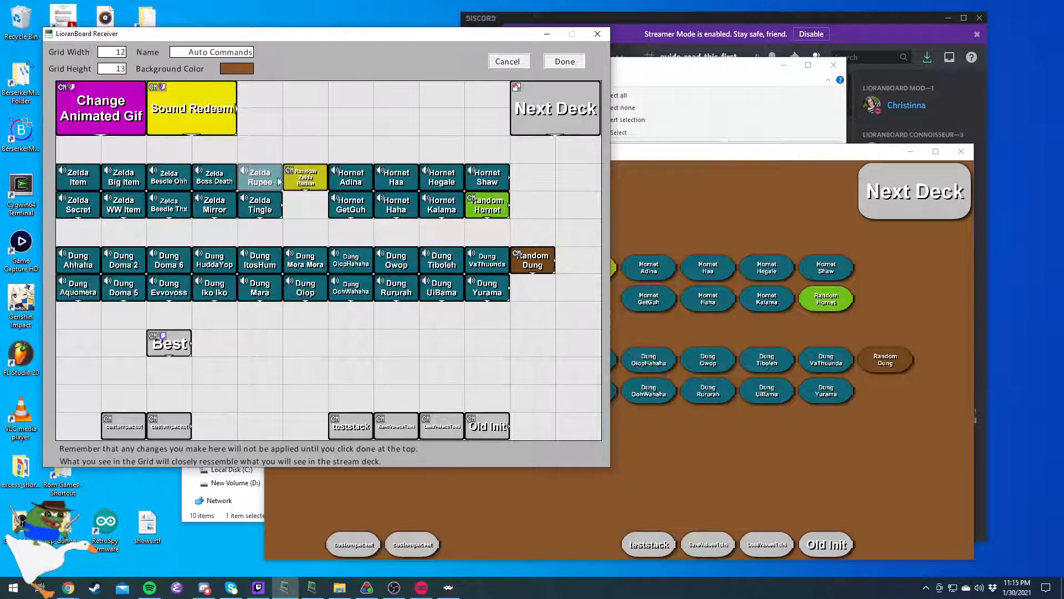
# View the options of the Random Zelda Button and the button types offered for an empty grid cell, then cancel
pyautogui.rightClick(296, 183)
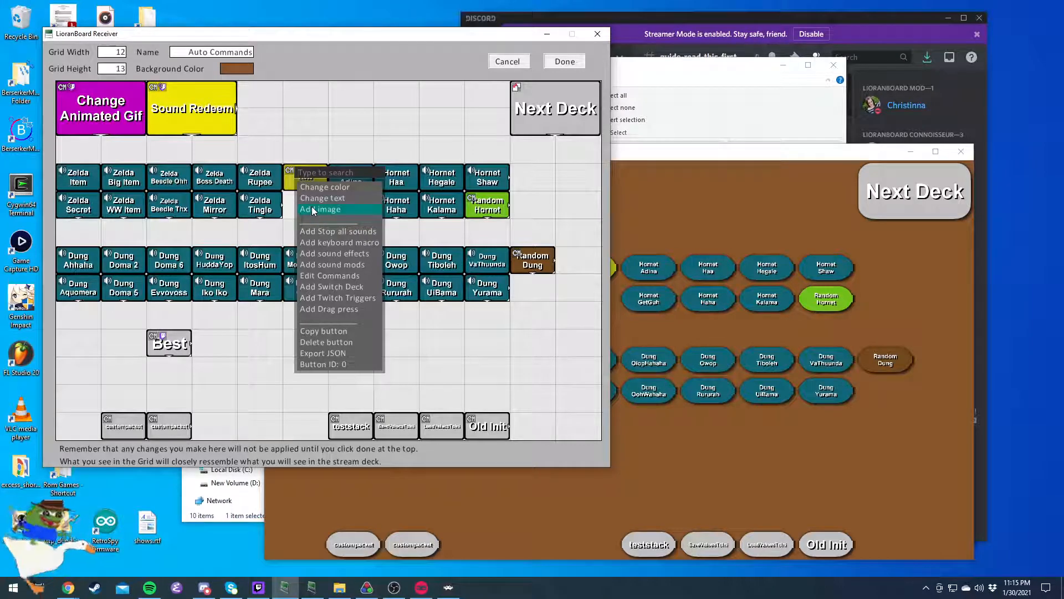
pyautogui.click(294, 201)
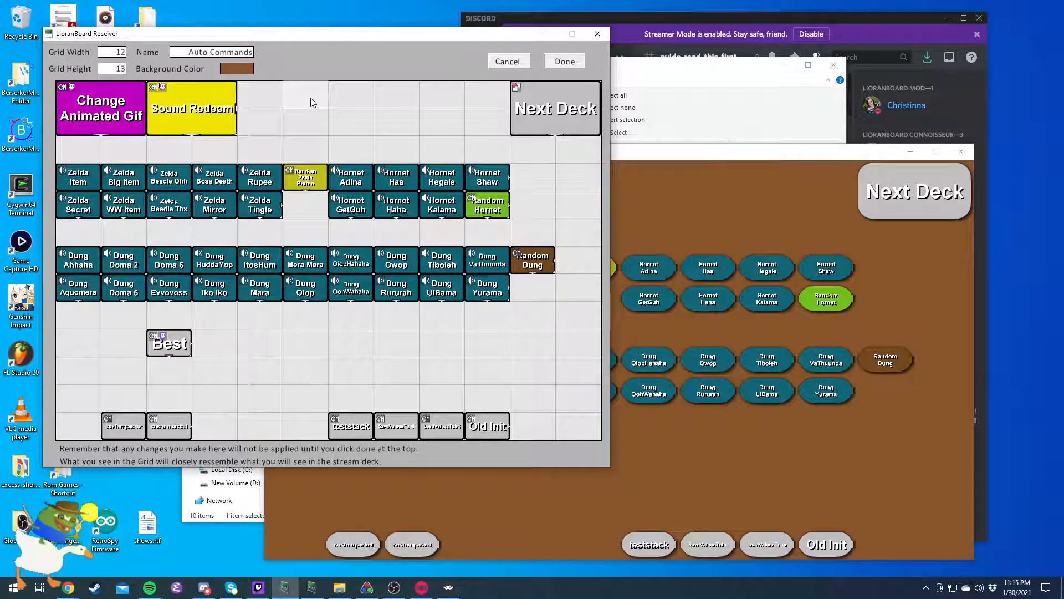
pyautogui.click(310, 97)
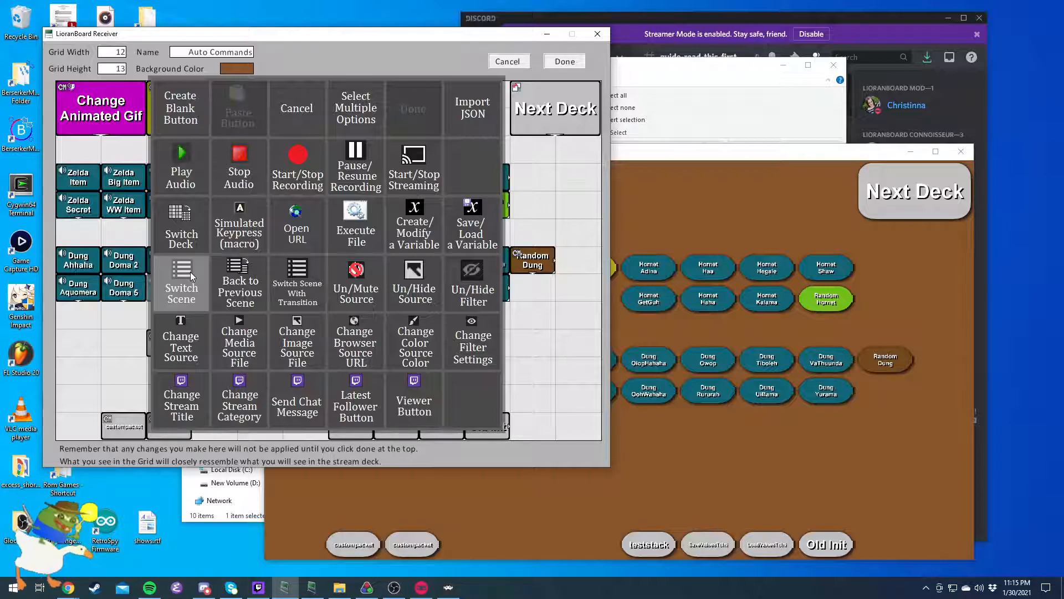
pyautogui.click(295, 110)
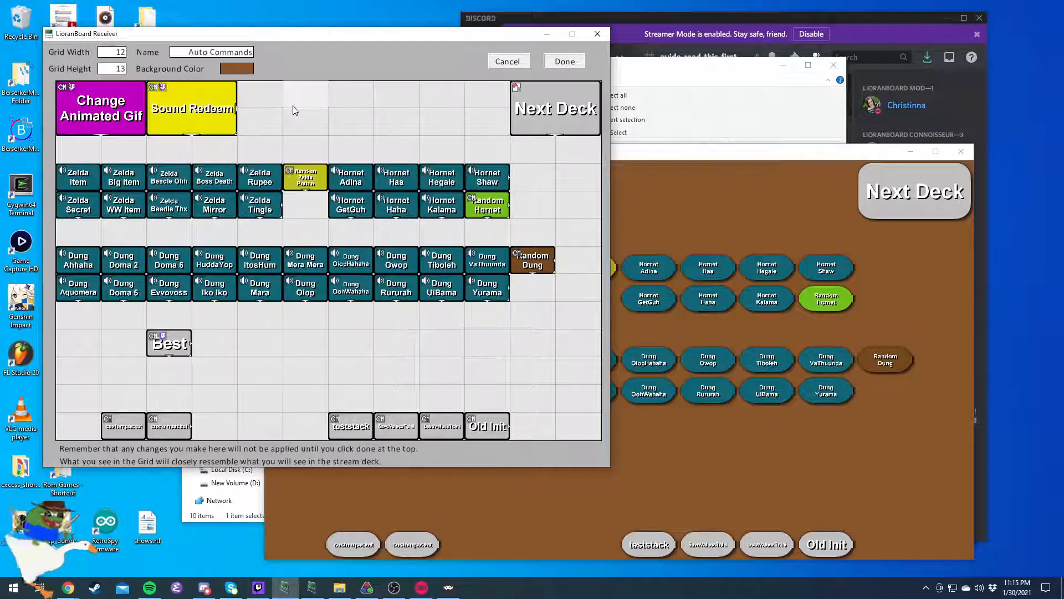
# Open the Random Zelda Button's commands, browse the actions available for its Trigger: Button command, and cancel without changes
pyautogui.rightClick(307, 180)
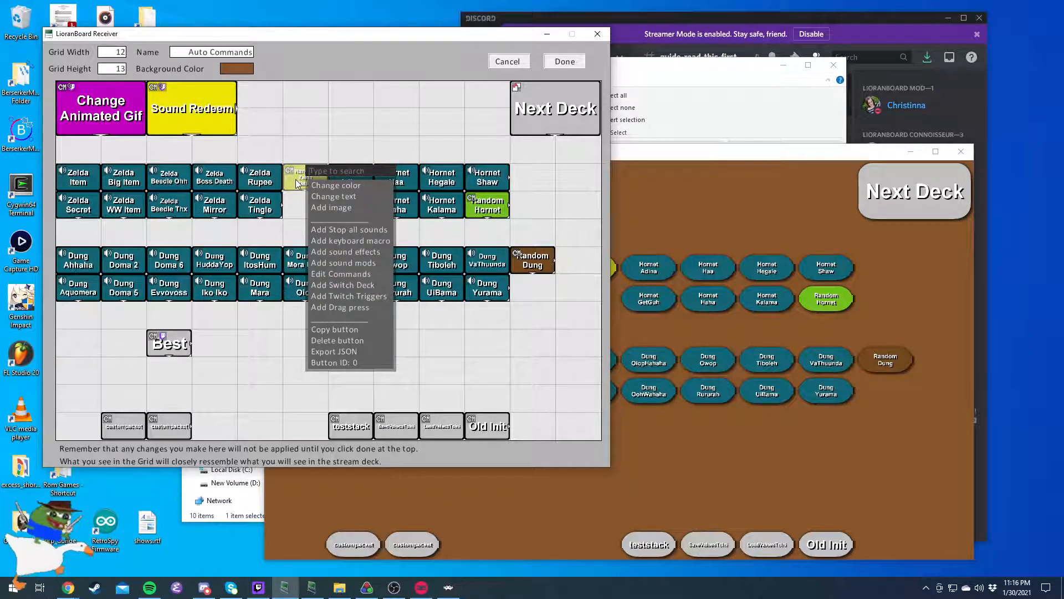
pyautogui.click(326, 275)
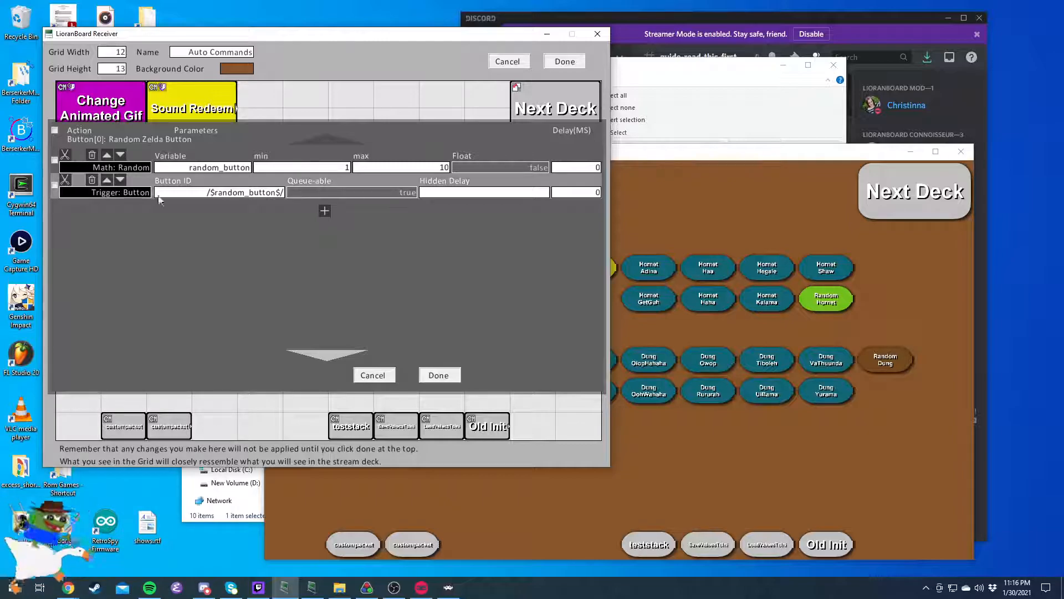
pyautogui.click(103, 197)
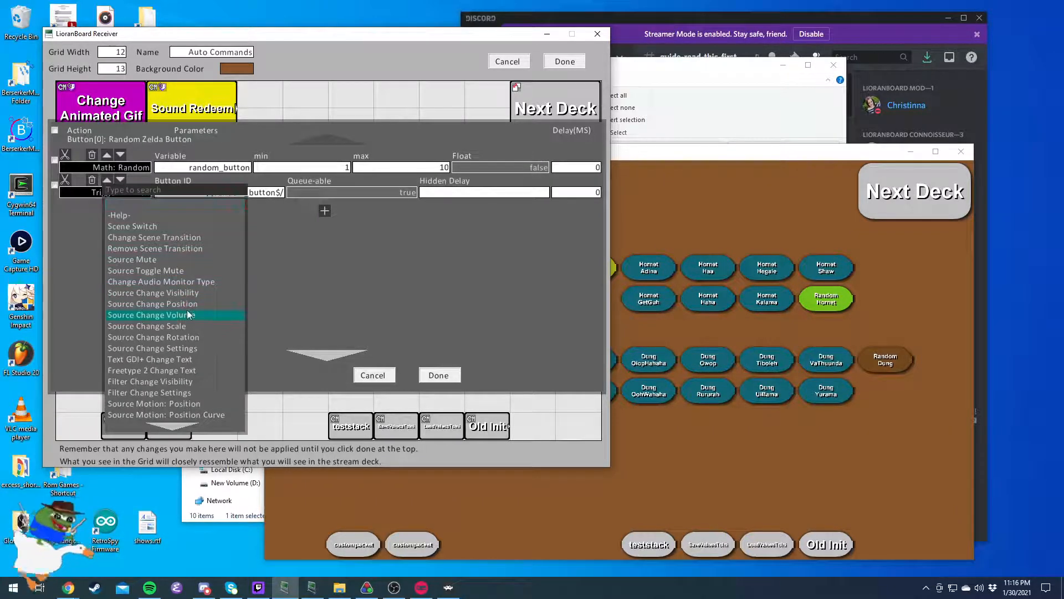
pyautogui.scroll(-2, 189, 315)
pyautogui.scroll(-10, 188, 314)
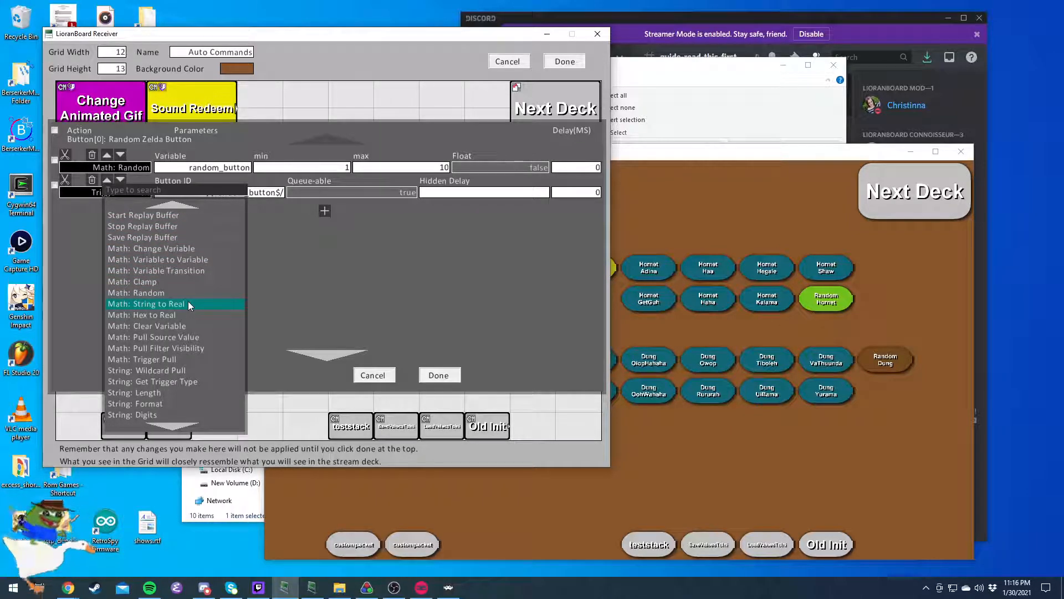
pyautogui.scroll(-3, 189, 306)
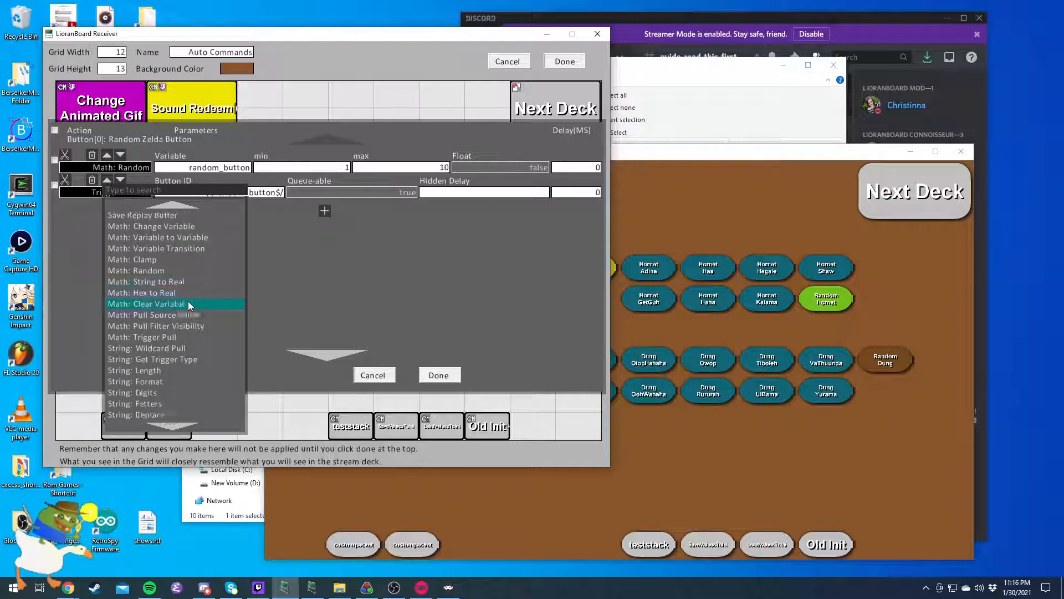
pyautogui.click(310, 274)
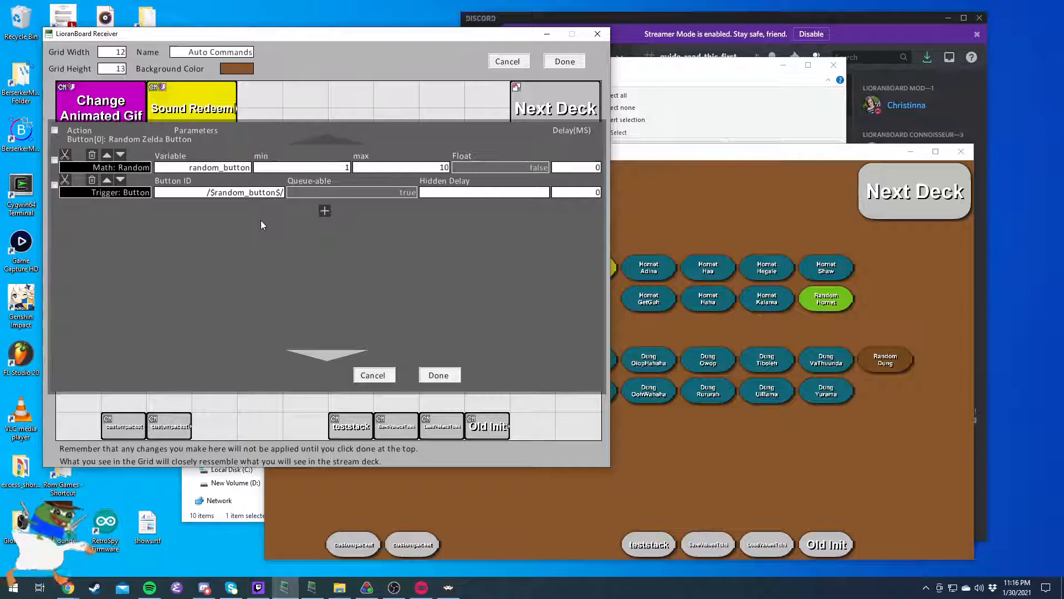
pyautogui.click(372, 374)
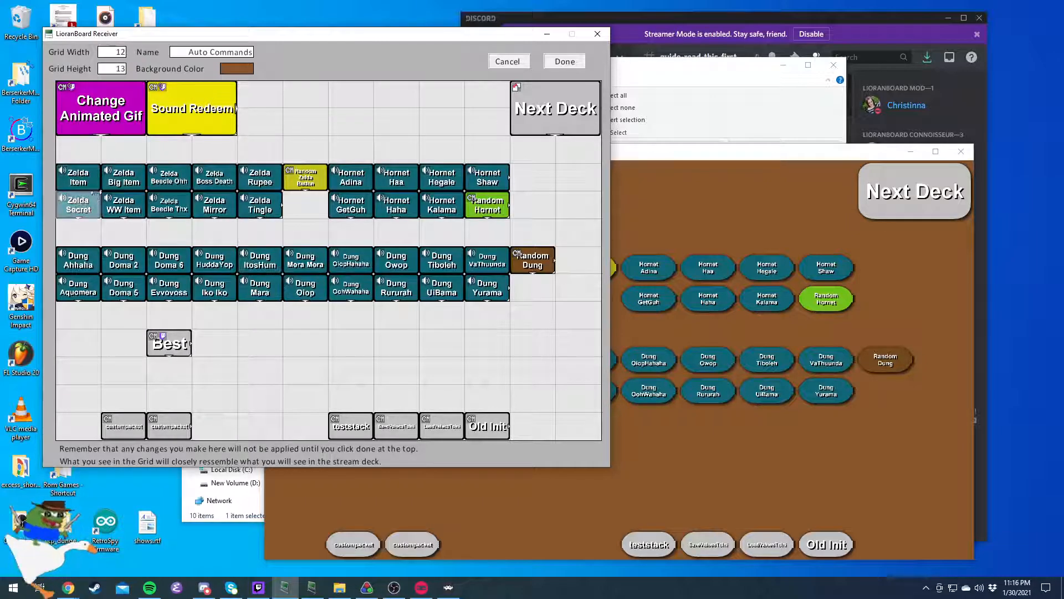
# Check the button IDs of the Zelda sound buttons, including Zelda Item, Secret, Big Item, WW Item and Tingle
pyautogui.rightClick(78, 184)
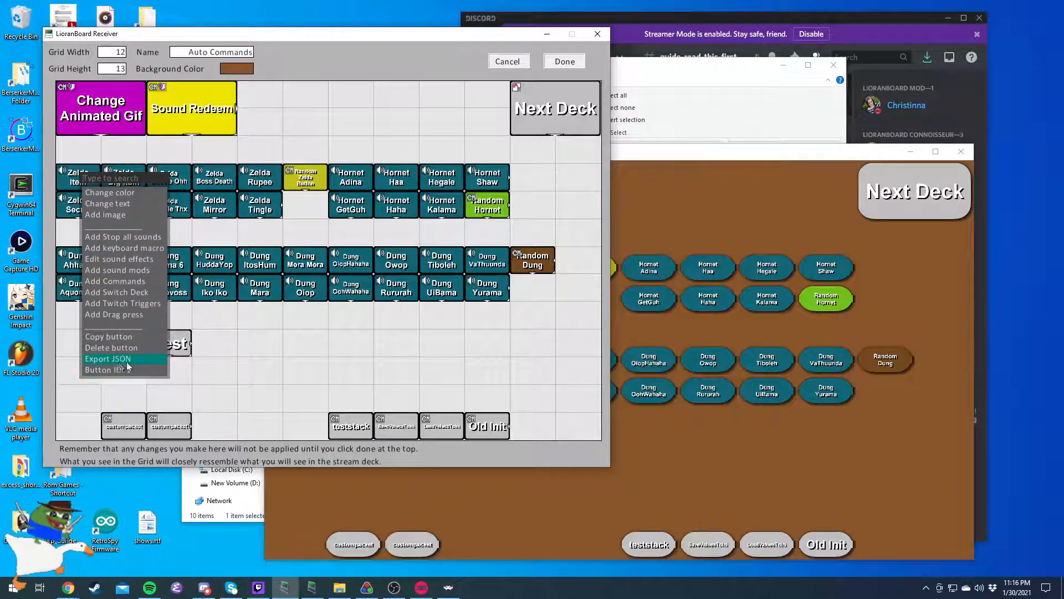
pyautogui.click(70, 232)
pyautogui.rightClick(77, 203)
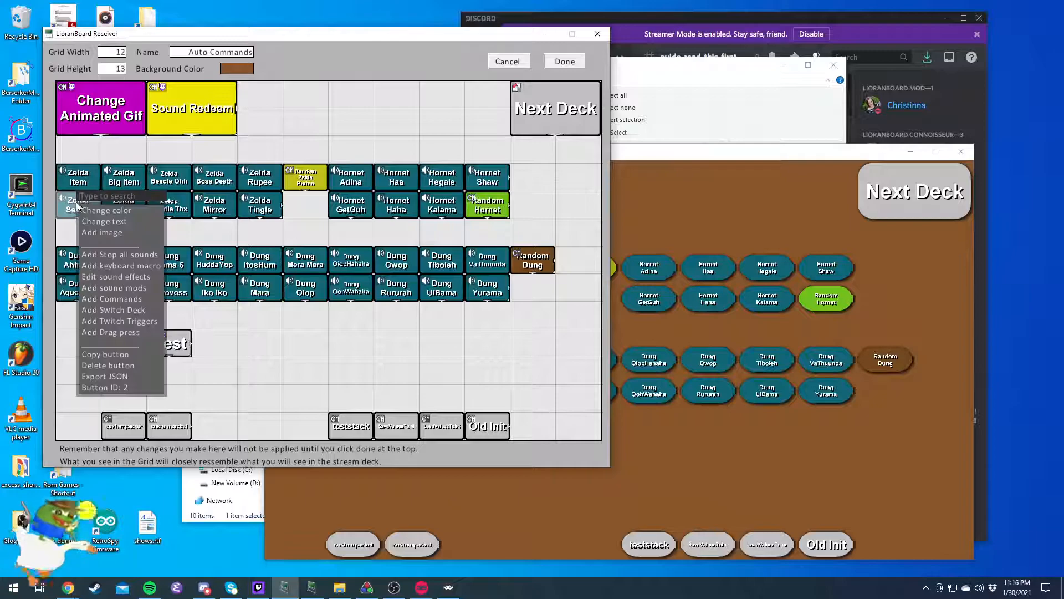
pyautogui.click(81, 155)
pyautogui.rightClick(123, 175)
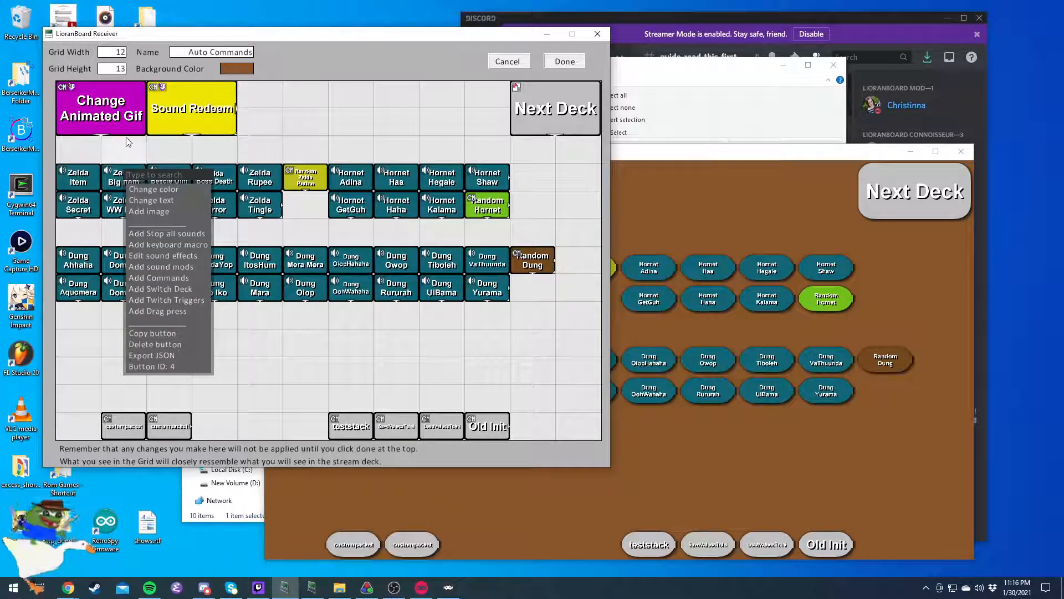
pyautogui.click(126, 211)
pyautogui.rightClick(126, 211)
pyautogui.click(166, 151)
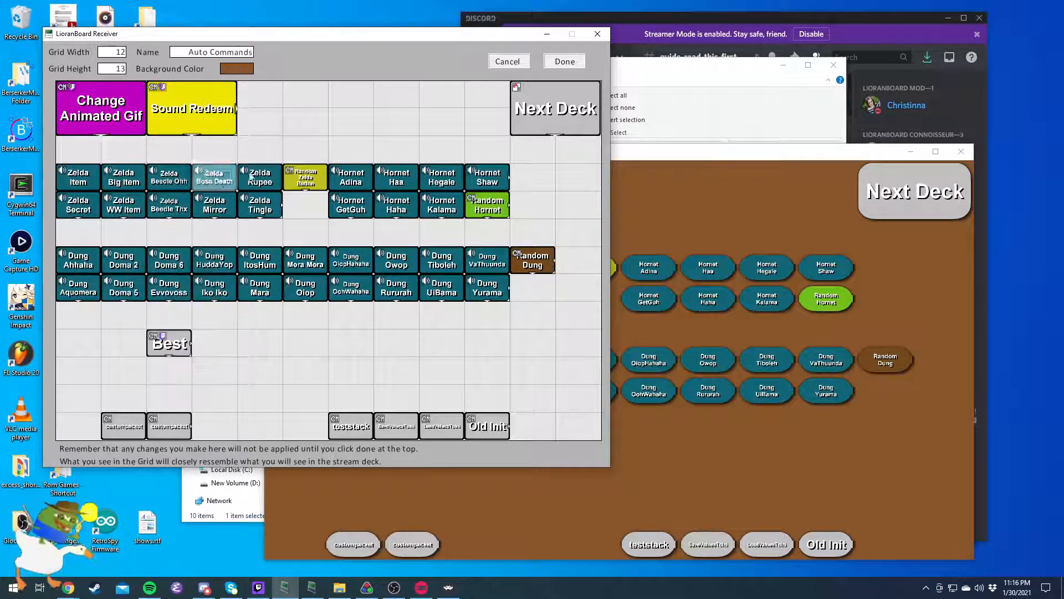
pyautogui.rightClick(260, 203)
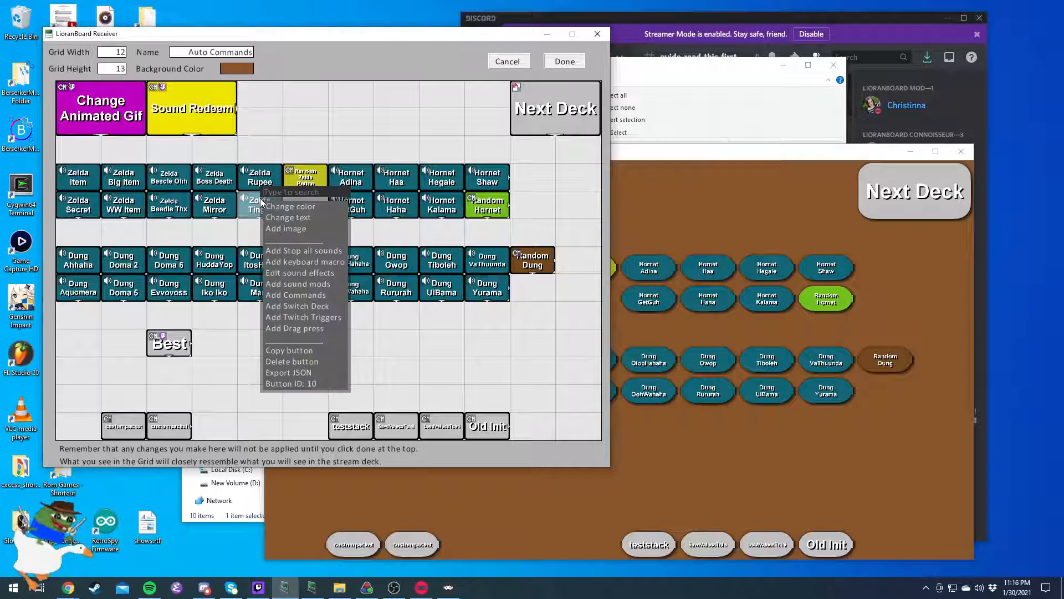
pyautogui.click(121, 169)
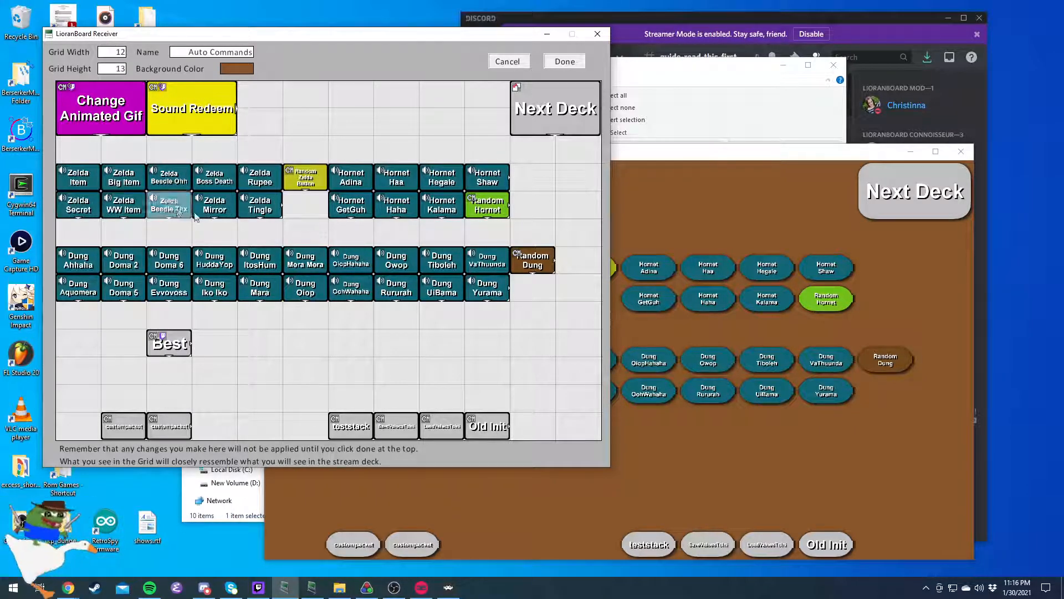
# Reopen the Random Zelda Button's commands and examine the random range, the variable name and its reference in Button ID, then close them
pyautogui.rightClick(305, 173)
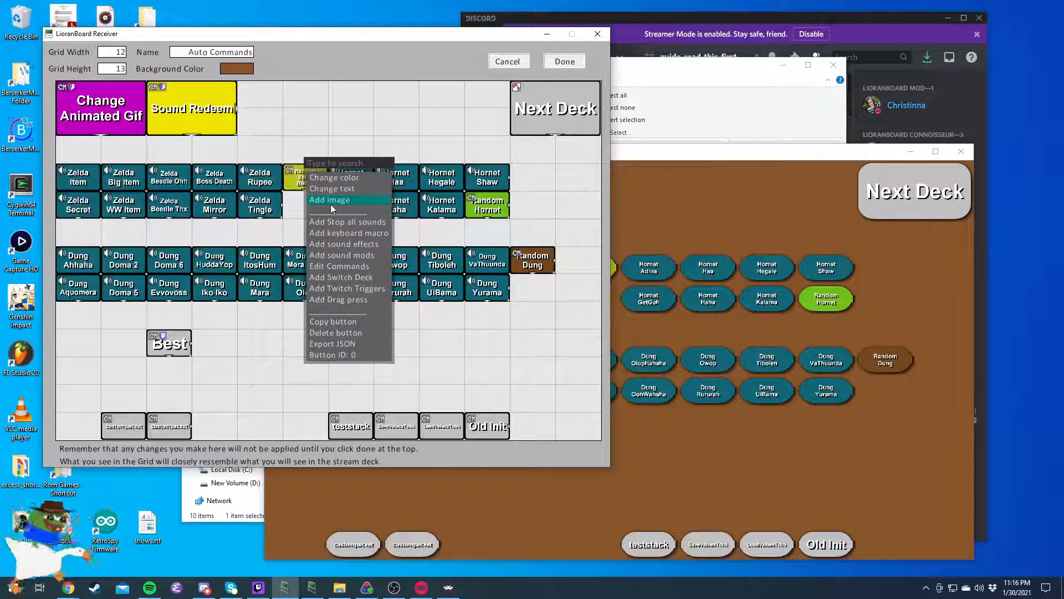
pyautogui.click(339, 265)
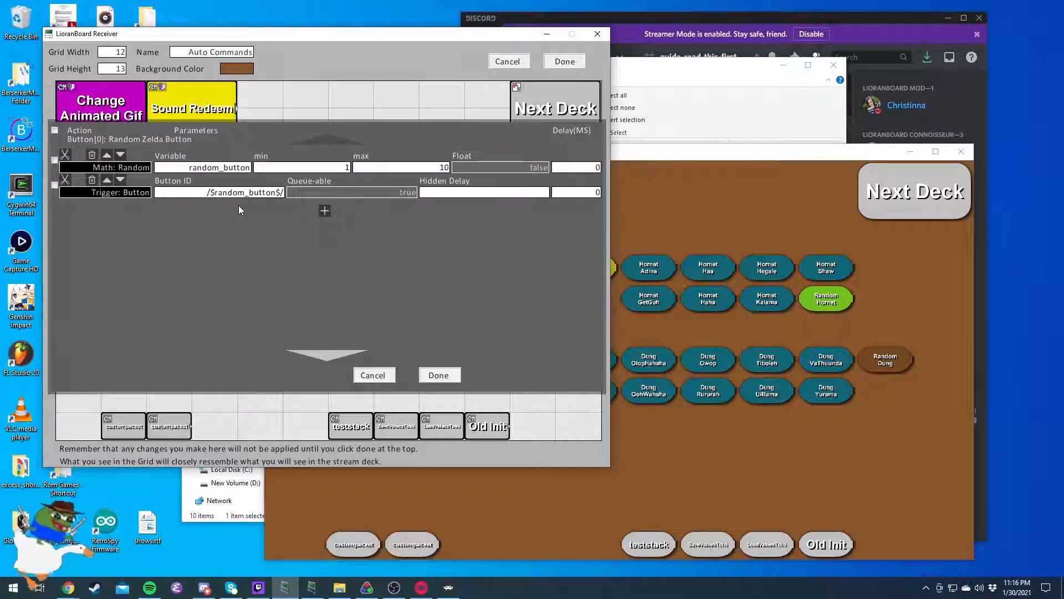
pyautogui.click(337, 170)
pyautogui.click(441, 168)
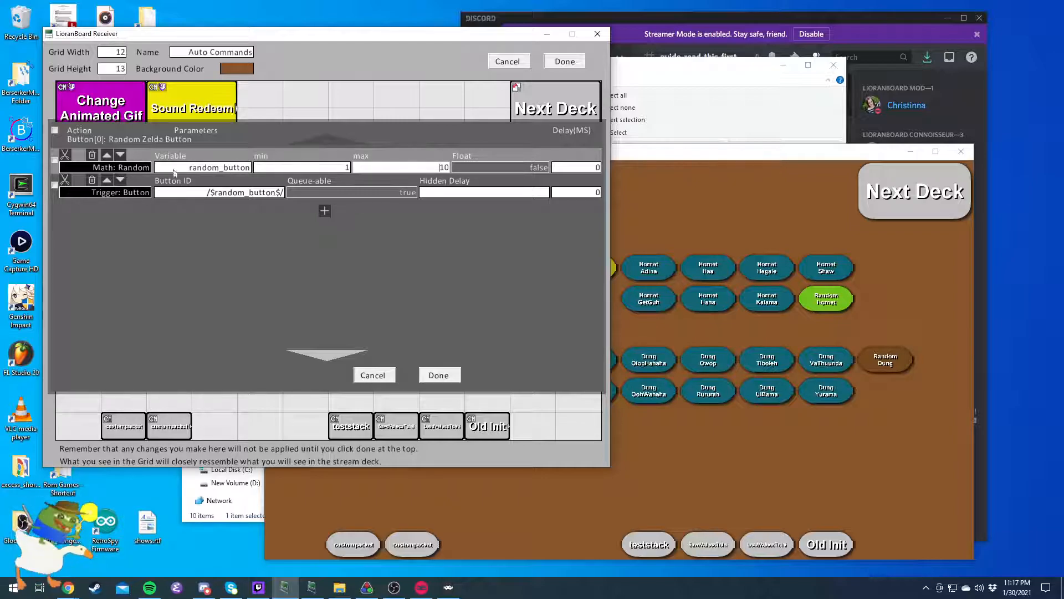
pyautogui.moveTo(191, 169); pyautogui.dragTo(251, 173)
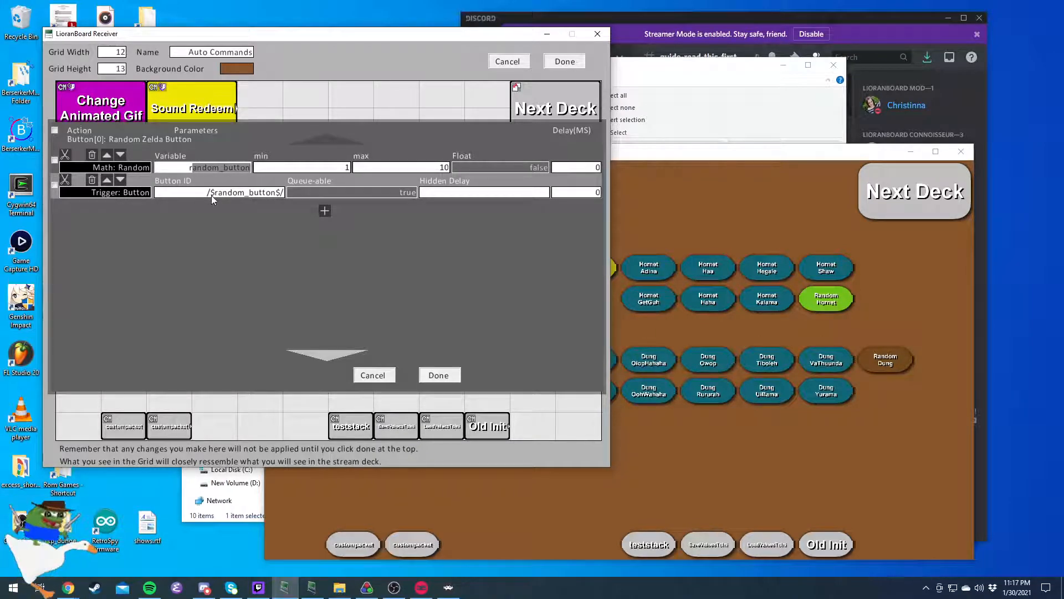
pyautogui.moveTo(211, 194); pyautogui.dragTo(278, 196)
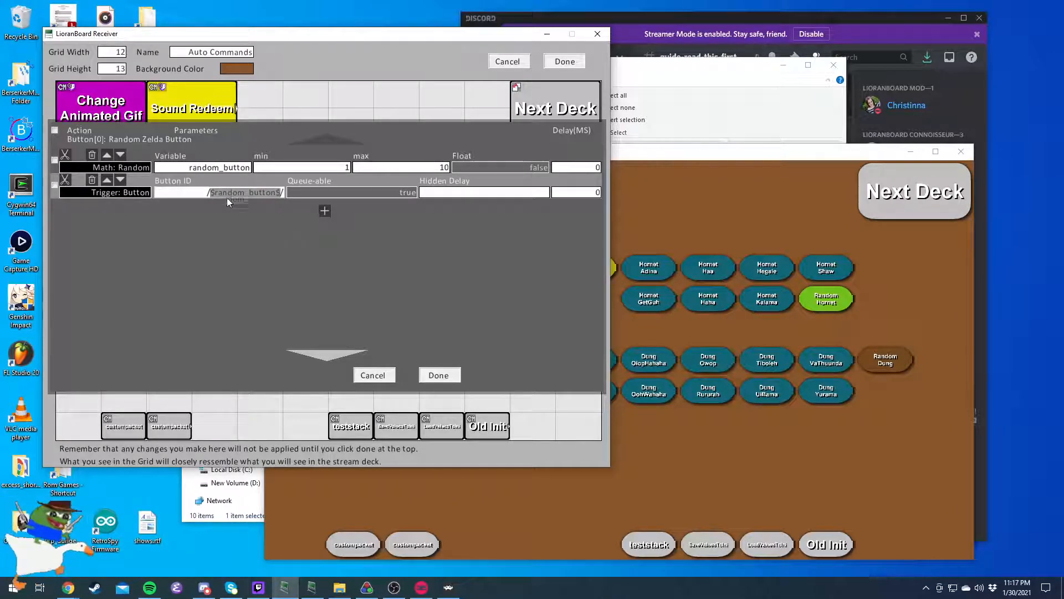
pyautogui.click(231, 212)
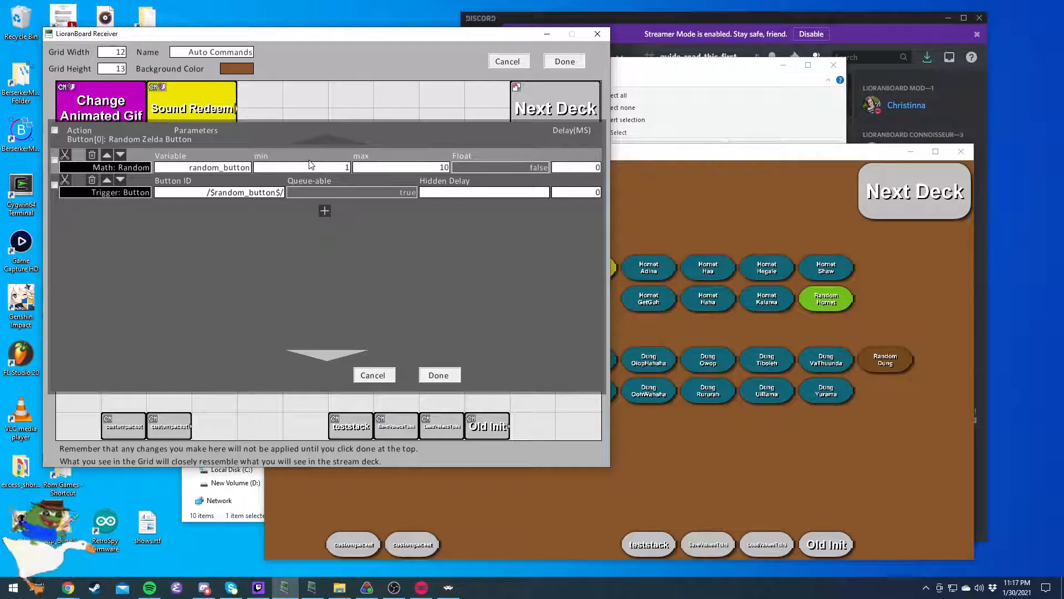
pyautogui.click(440, 377)
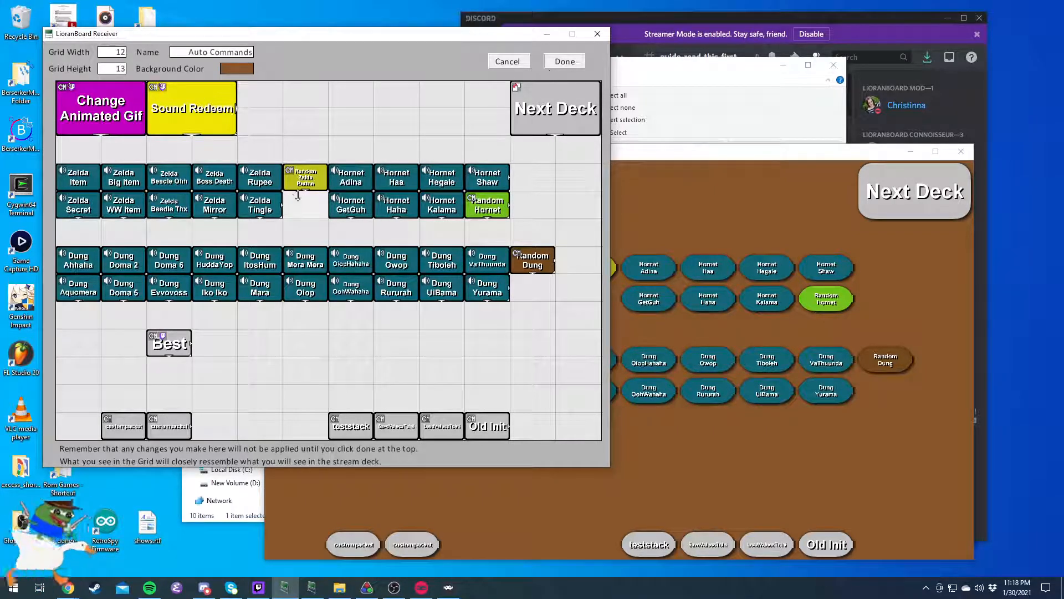
# Finish editing the deck and trigger the Random Zelda Button twice on the LioranBoard Stream Deck
pyautogui.click(555, 63)
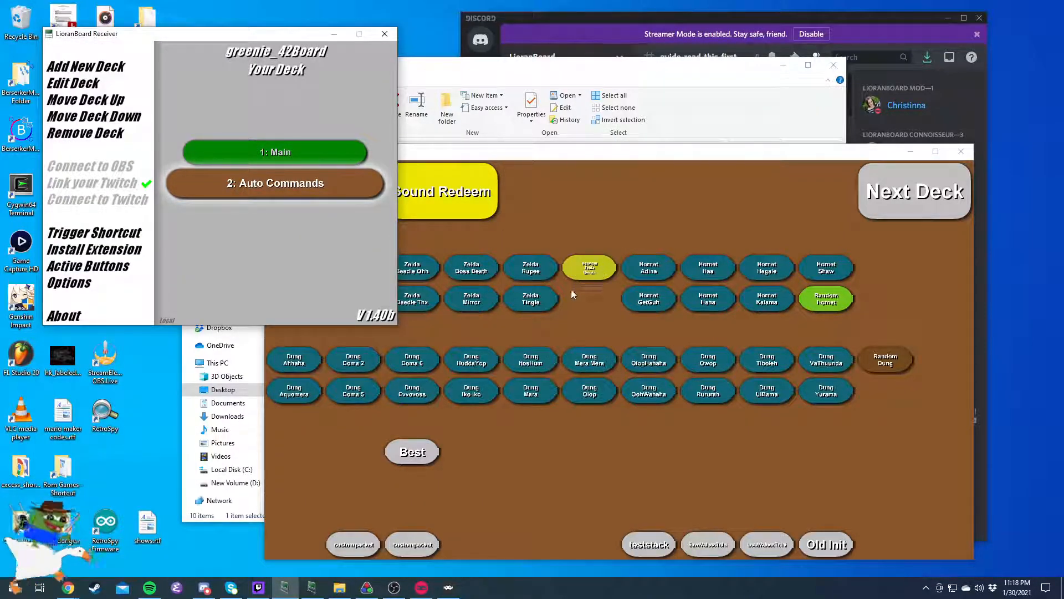
pyautogui.click(557, 297)
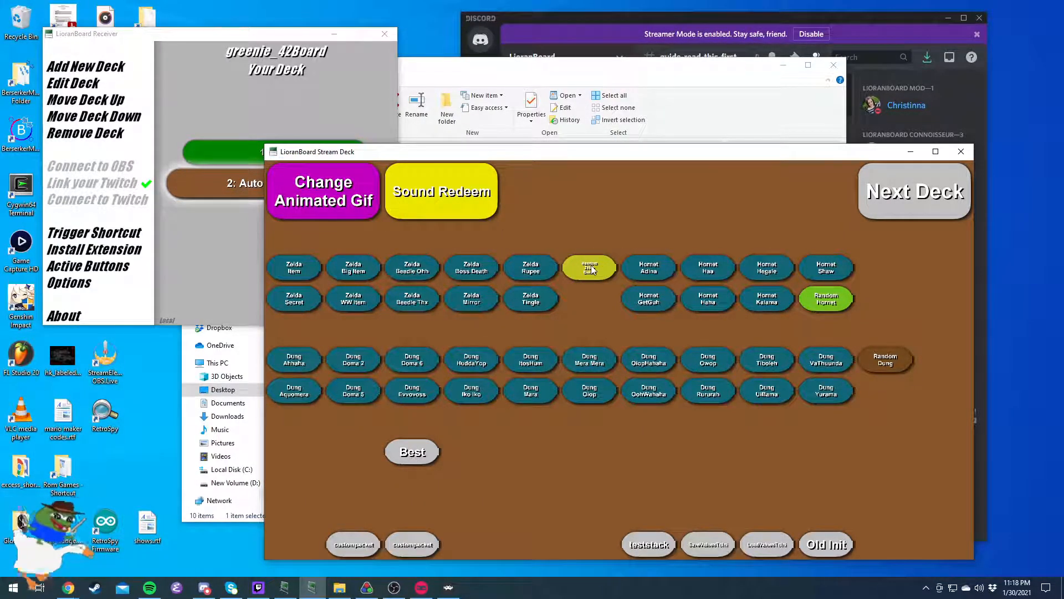
pyautogui.click(591, 265)
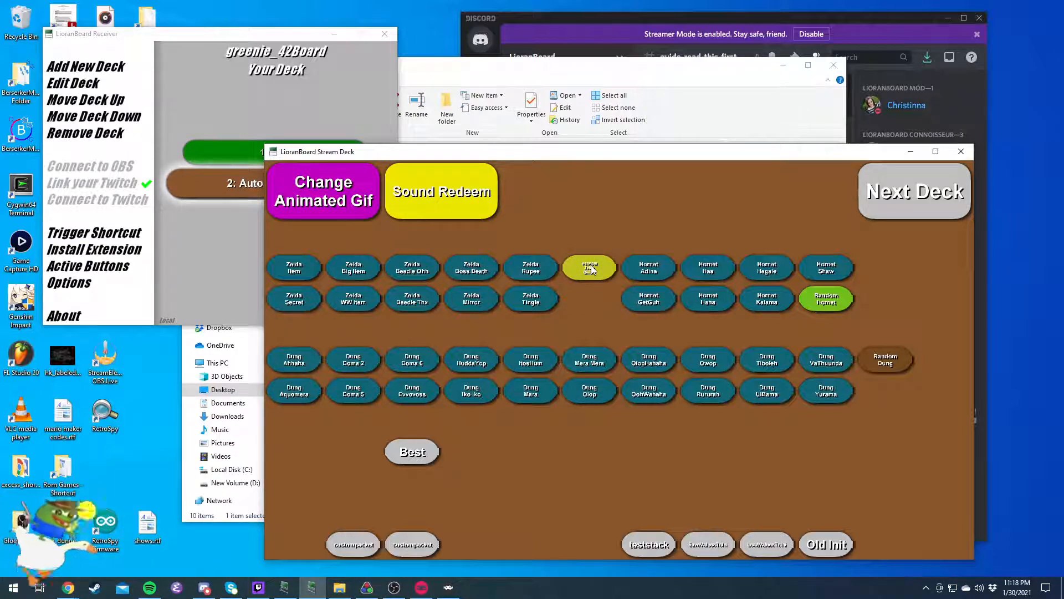
pyautogui.click(591, 265)
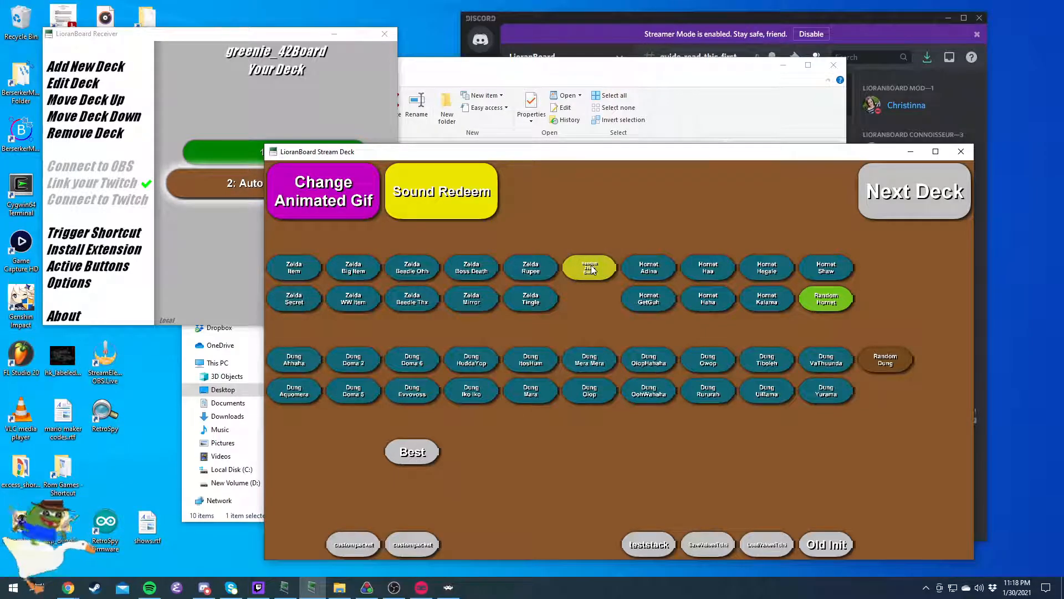
# Open the Auto Commands deck for editing and look over the options available for the Sound Redeem button
pyautogui.click(278, 32)
pyautogui.doubleClick(274, 182)
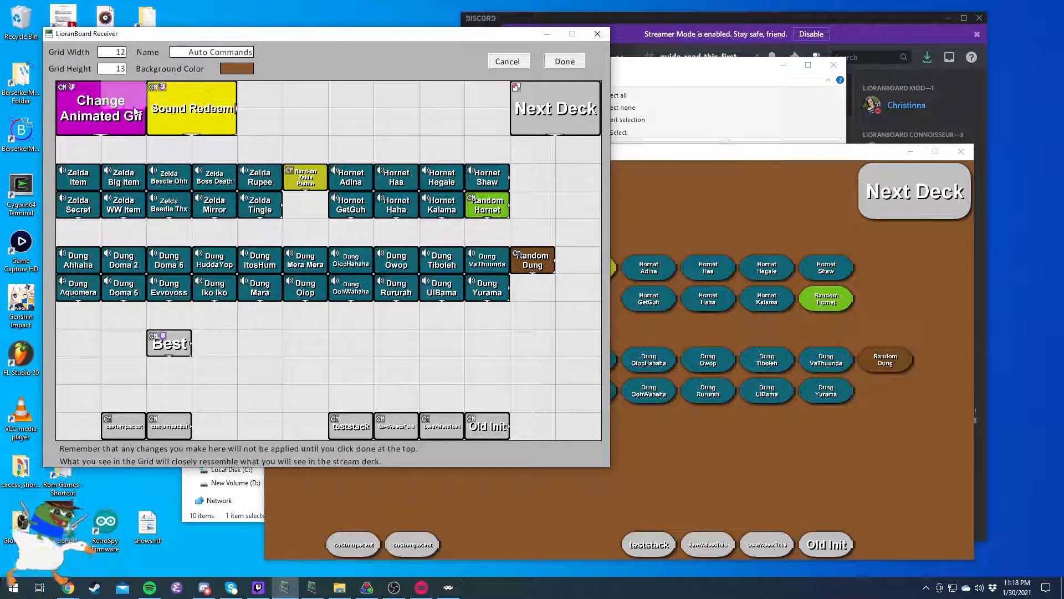
pyautogui.rightClick(182, 107)
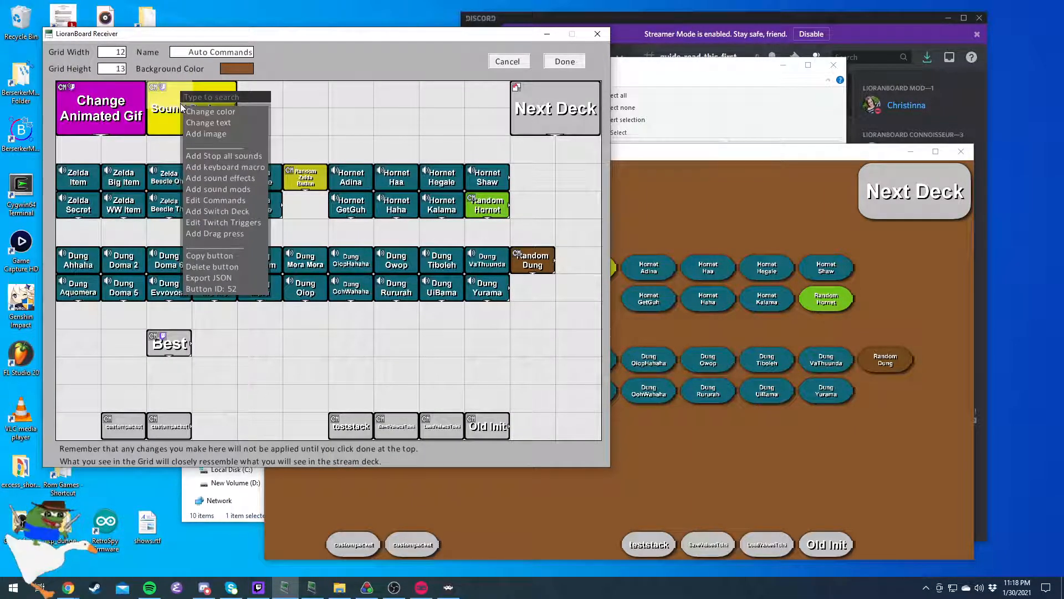
pyautogui.click(353, 127)
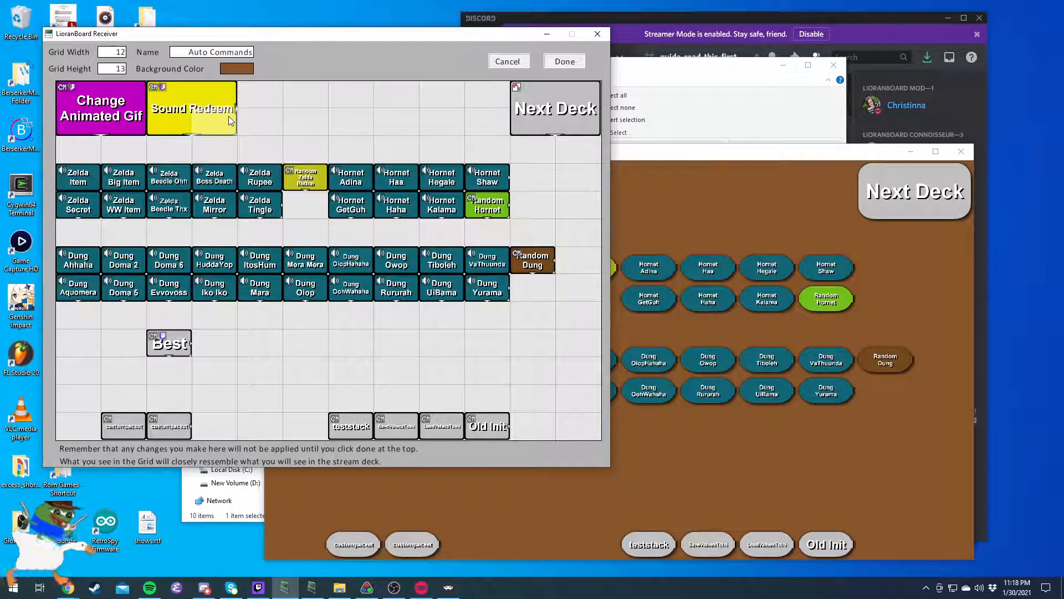
# Open the Sound Redeem button's commands, examine the Trigger Pull, Skip if and Trigger: Button rows for Hornet, Dung and Zelda, and close them
pyautogui.rightClick(175, 98)
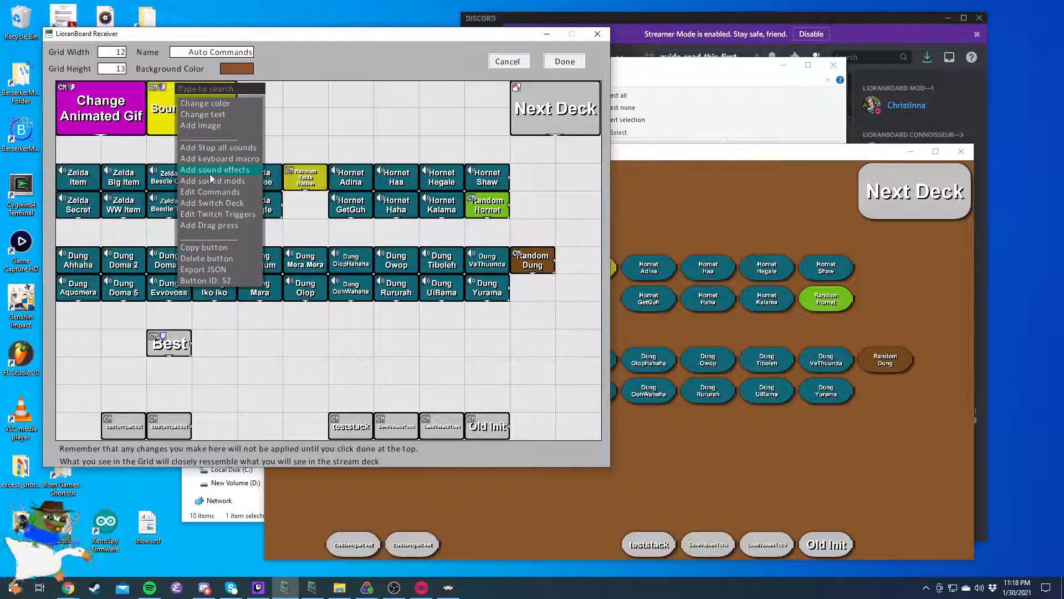
pyautogui.click(208, 193)
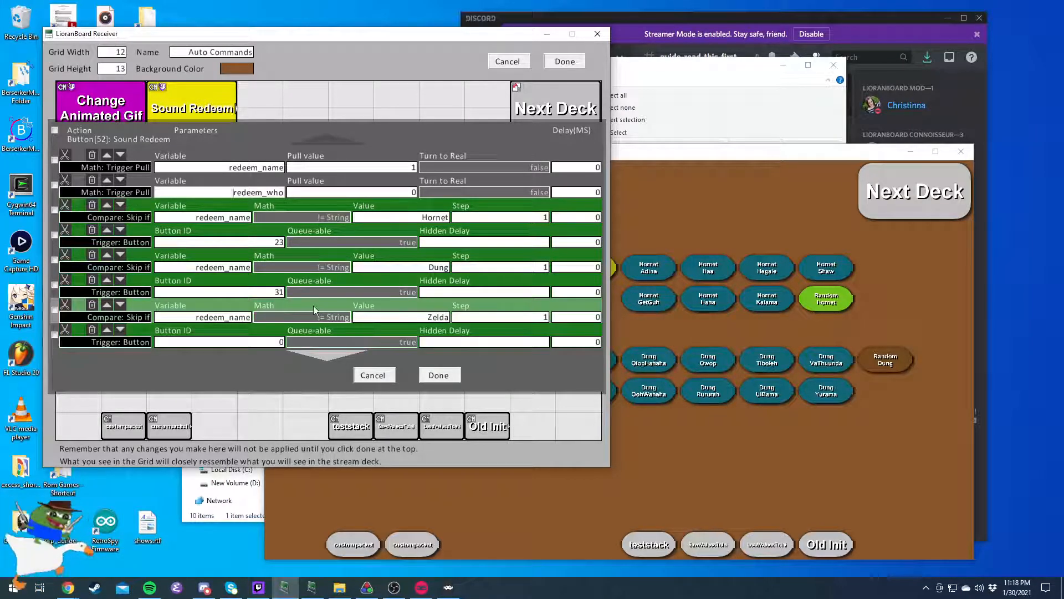
pyautogui.scroll(-1, 314, 305)
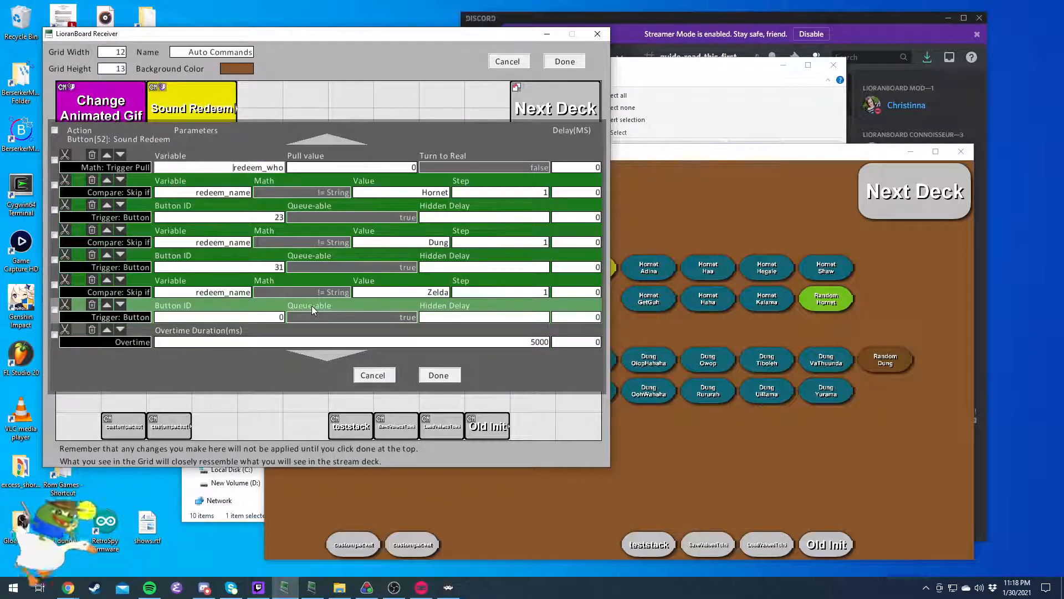
pyautogui.scroll(1, 311, 305)
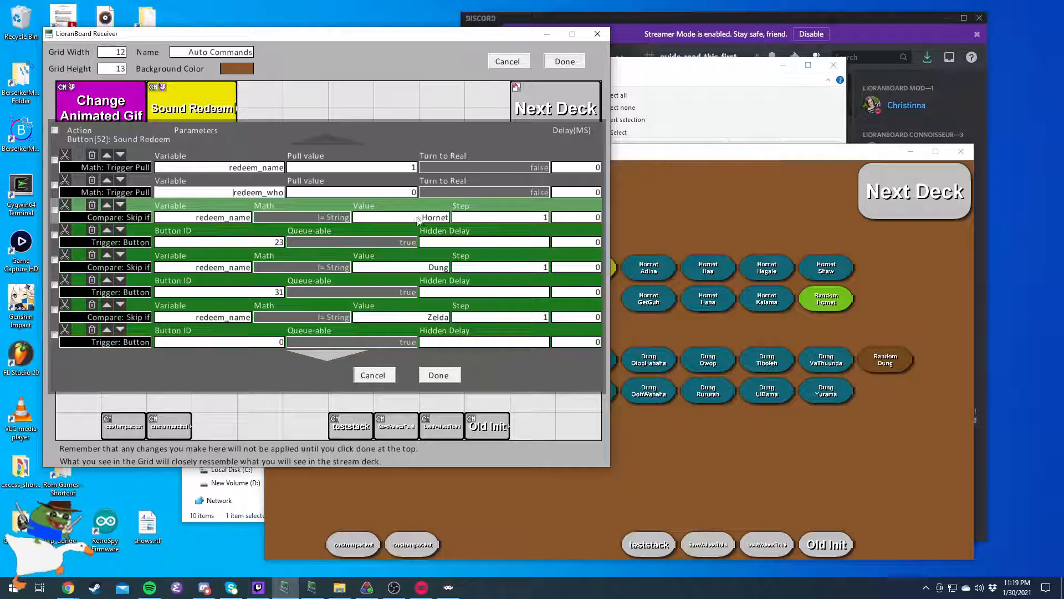
pyautogui.click(280, 242)
pyautogui.press('BackSpace')
pyautogui.write('3')
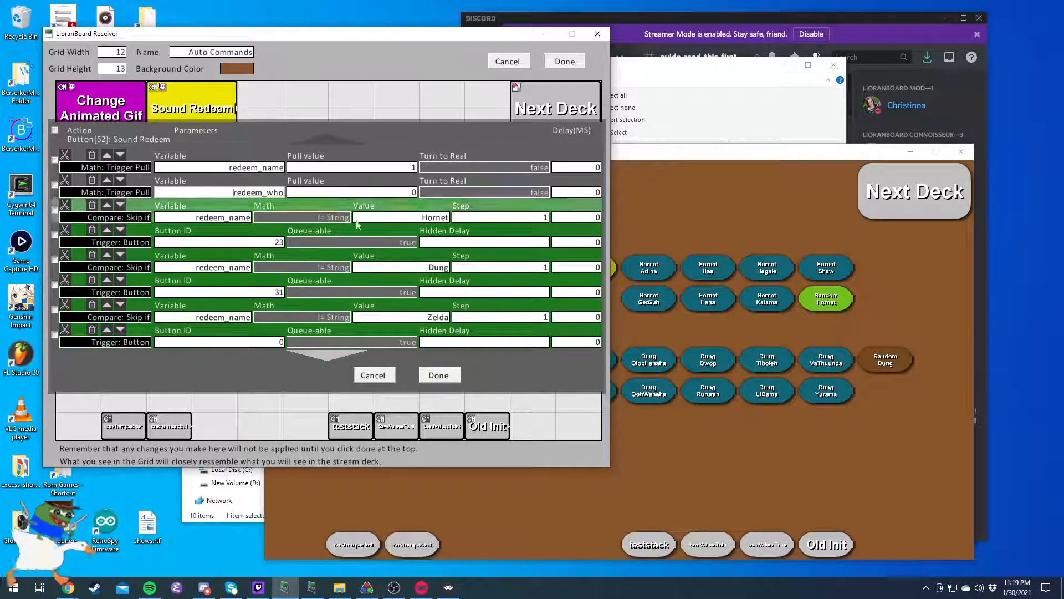
pyautogui.scroll(-2, 358, 217)
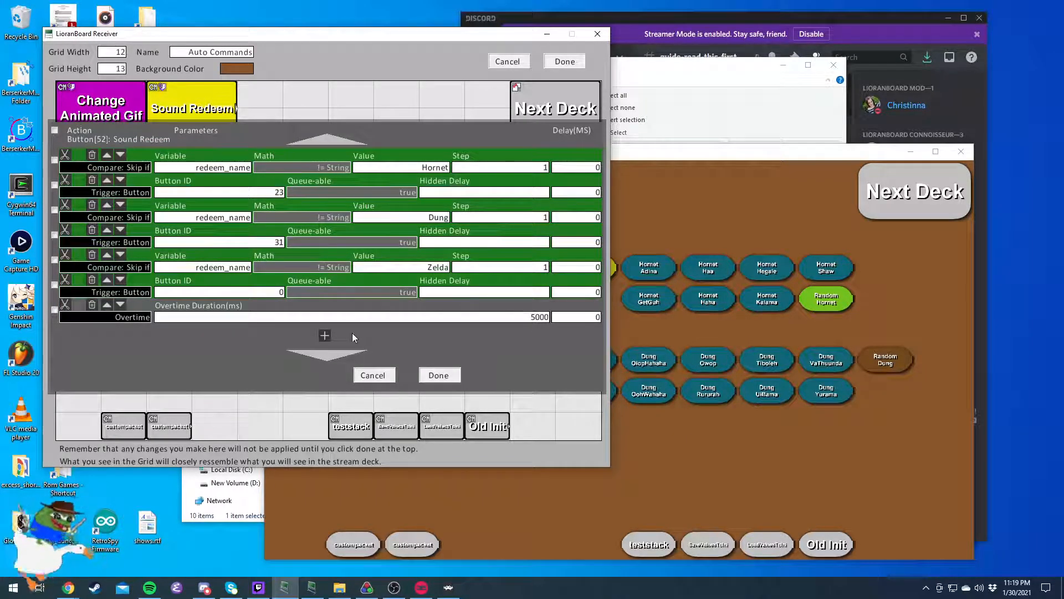
pyautogui.click(438, 377)
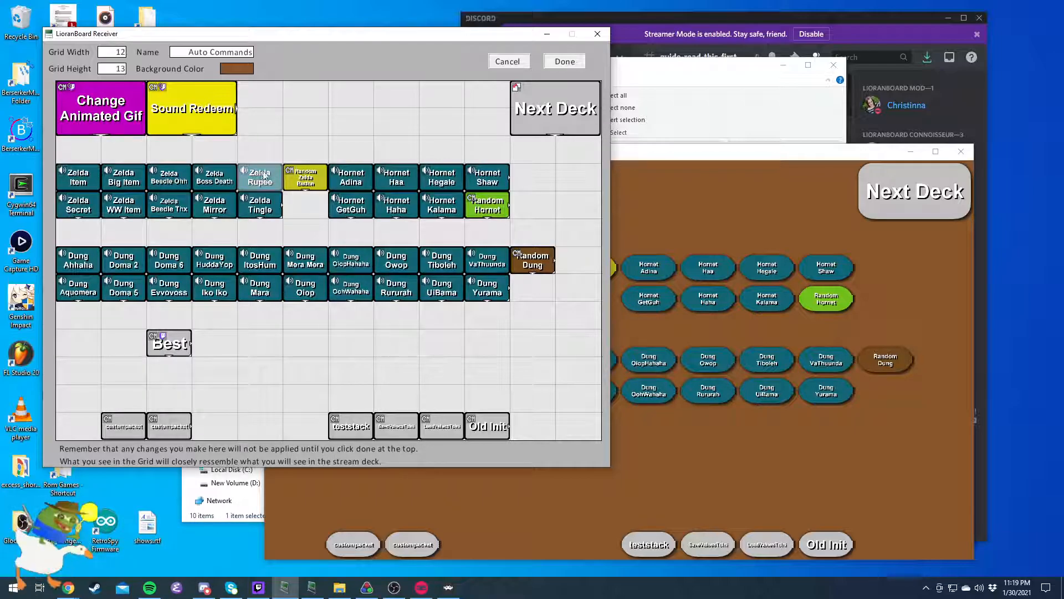
# Review the Sound Redeem button's Twitch triggers and their channel point redeem names, then cancel without changes
pyautogui.rightClick(177, 102)
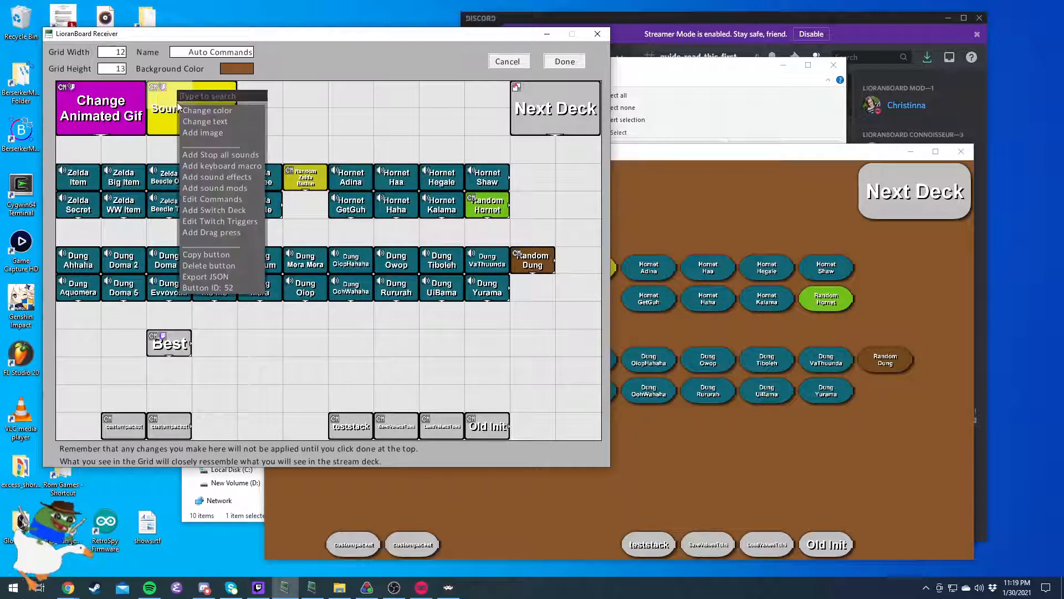
pyautogui.click(220, 223)
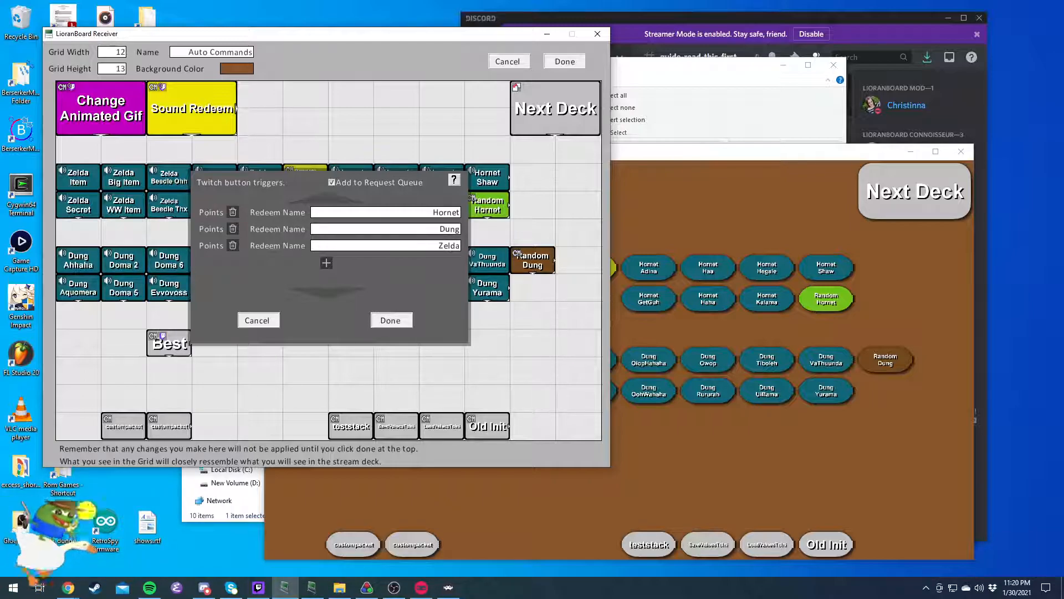
pyautogui.click(258, 321)
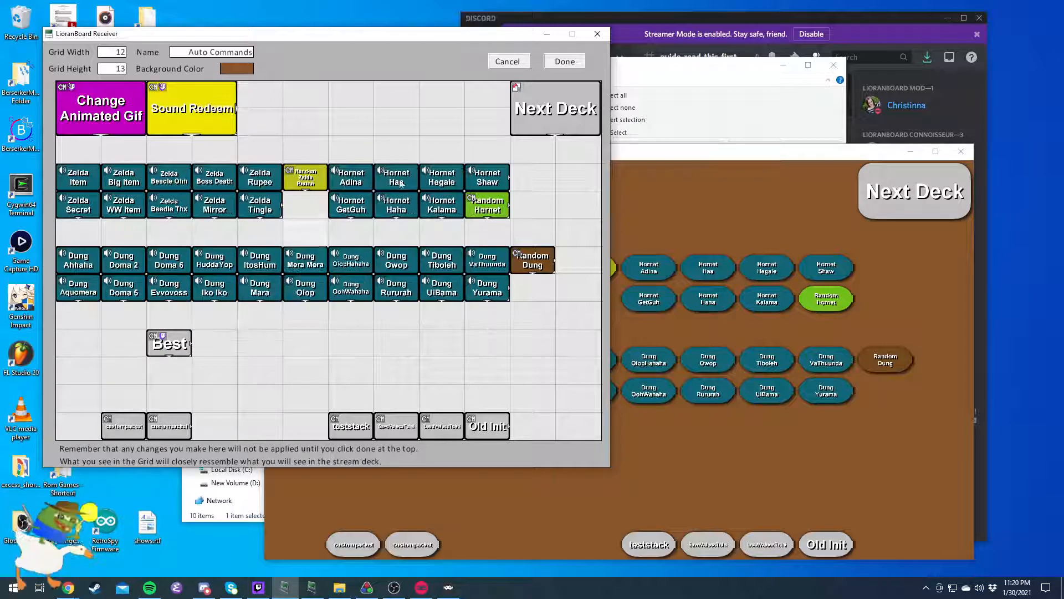
# Inspect the Zelda Item button's sound effect settings, including file path, delay, volume and speed, and close them
pyautogui.click(722, 155)
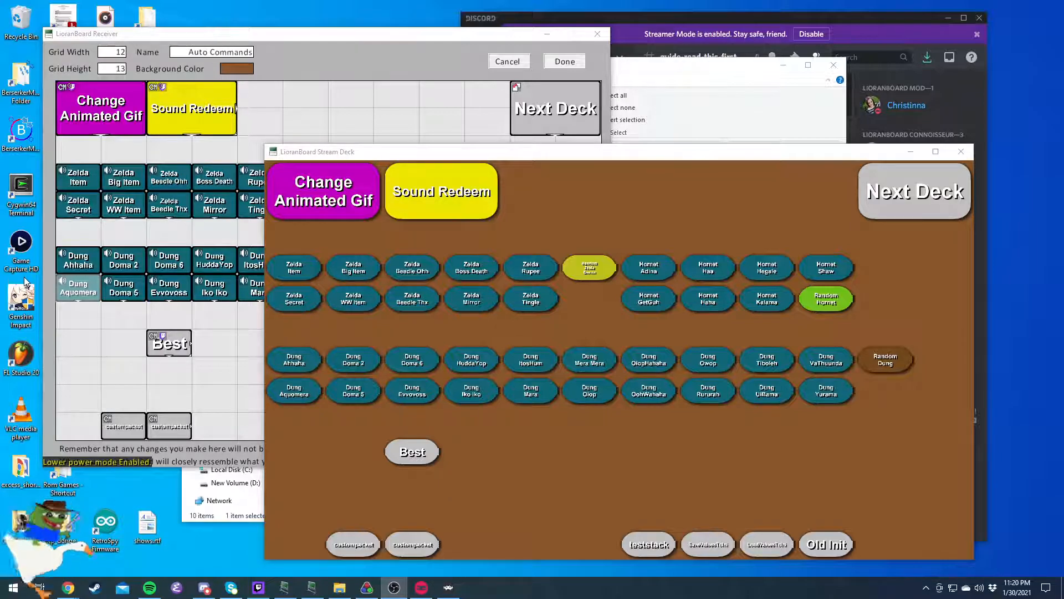
pyautogui.click(329, 38)
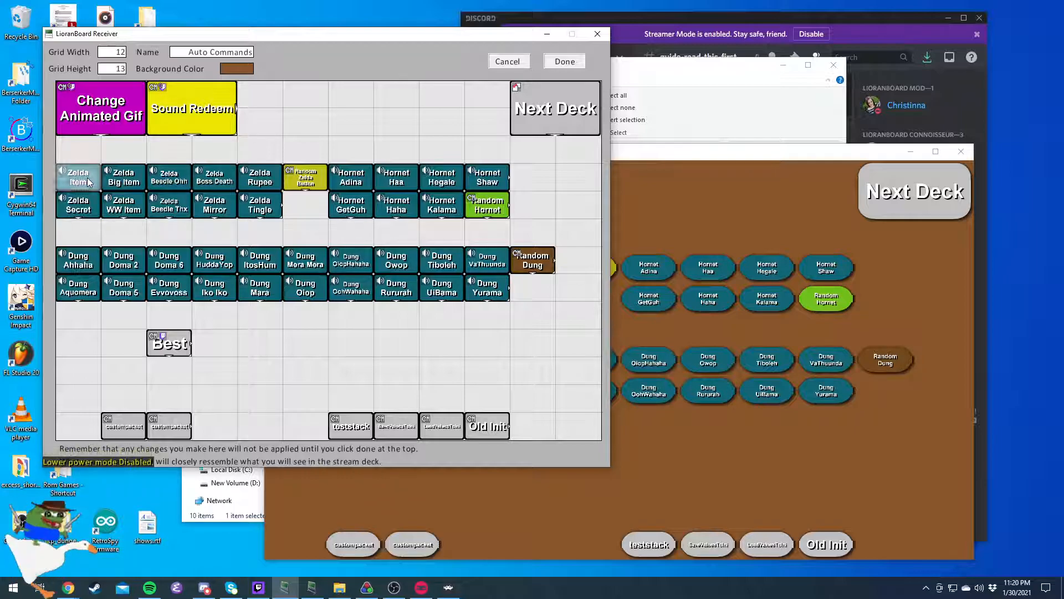
pyautogui.rightClick(63, 179)
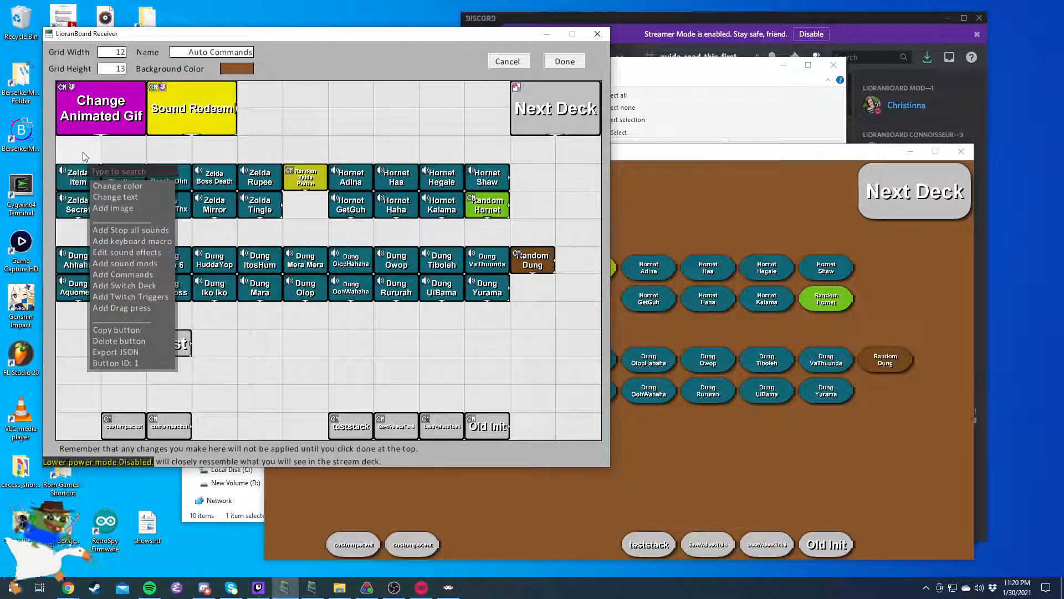
pyautogui.click(136, 253)
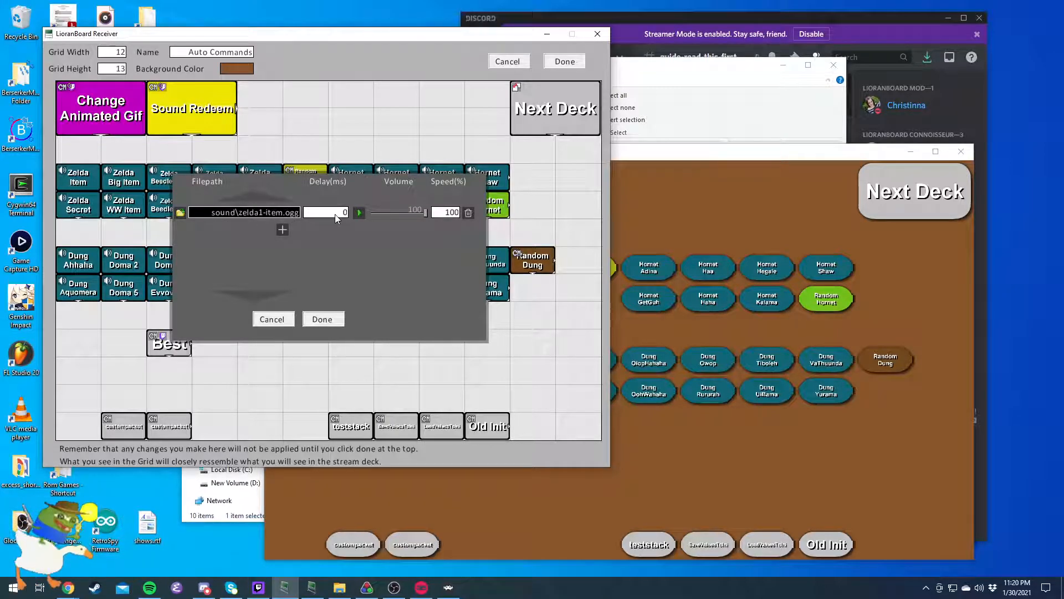
pyautogui.click(329, 318)
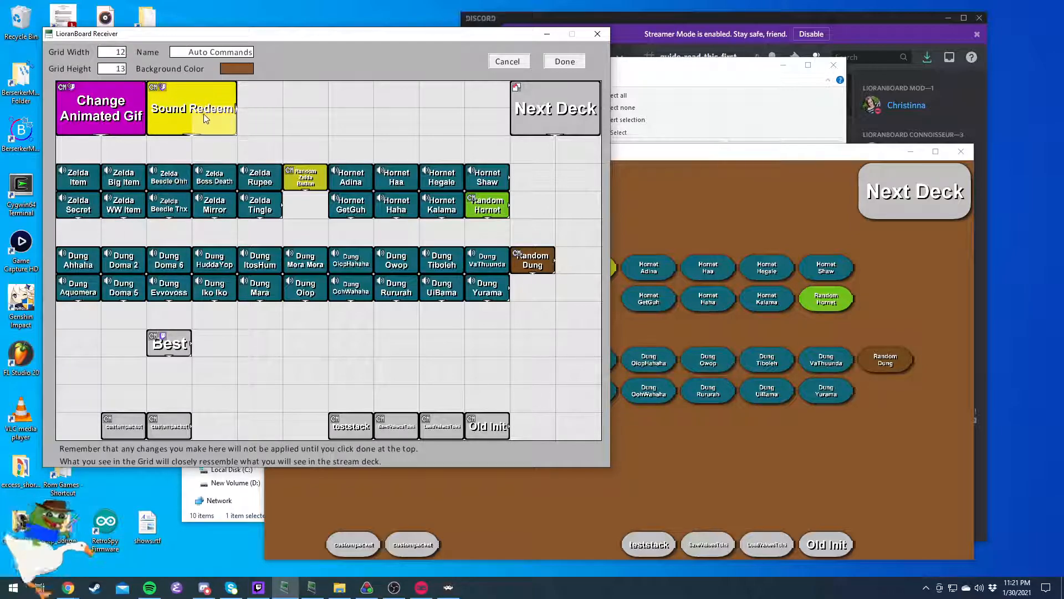
# Add a Chat Message trigger to the Sound Redeem button's Twitch triggers, examine its options, and delete it again
pyautogui.rightClick(181, 107)
pyautogui.click(230, 220)
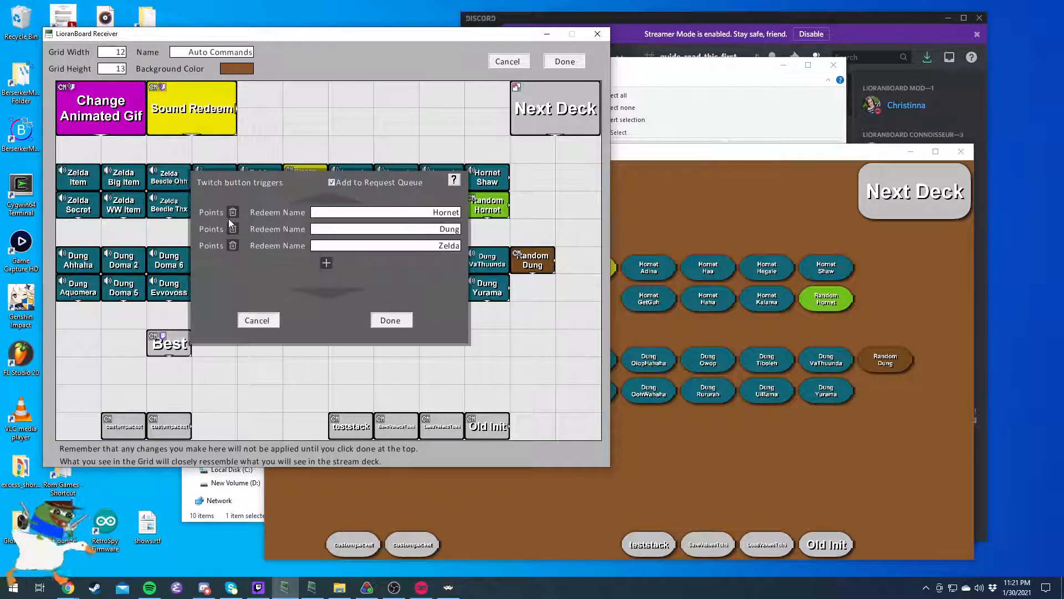
pyautogui.click(327, 263)
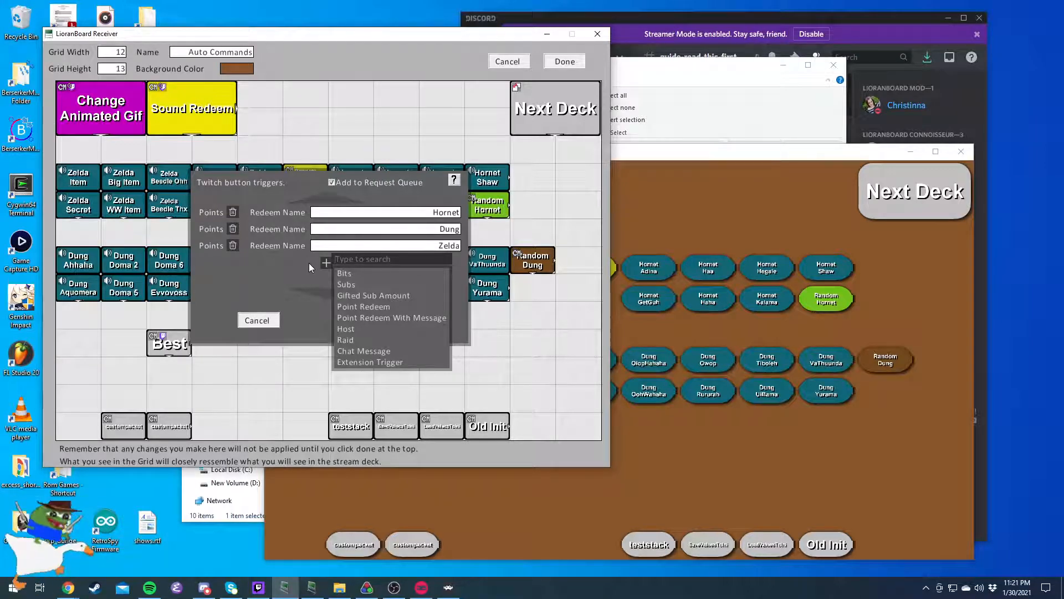
pyautogui.click(370, 351)
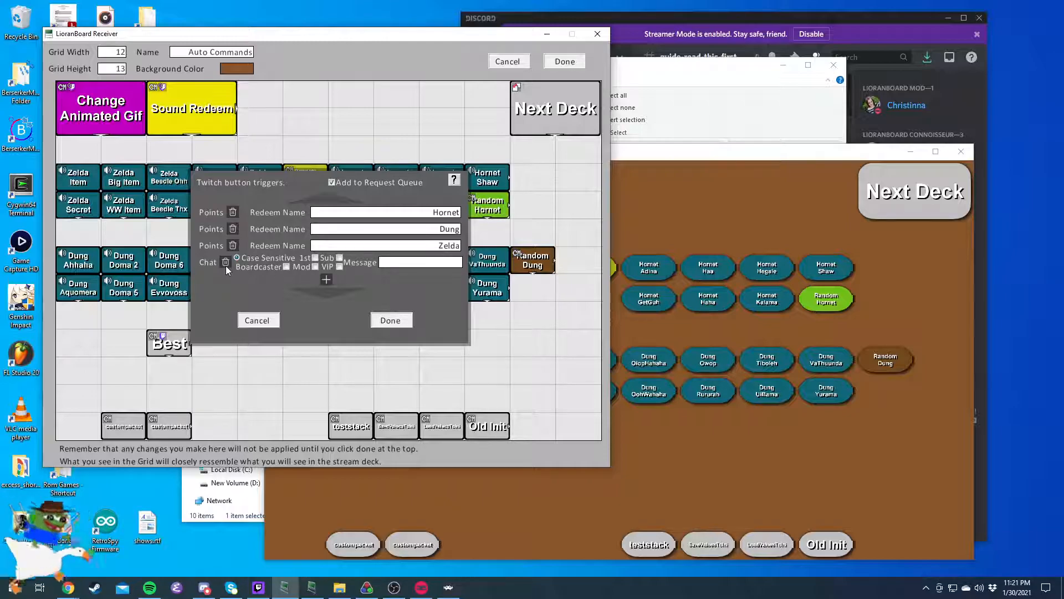
pyautogui.click(442, 264)
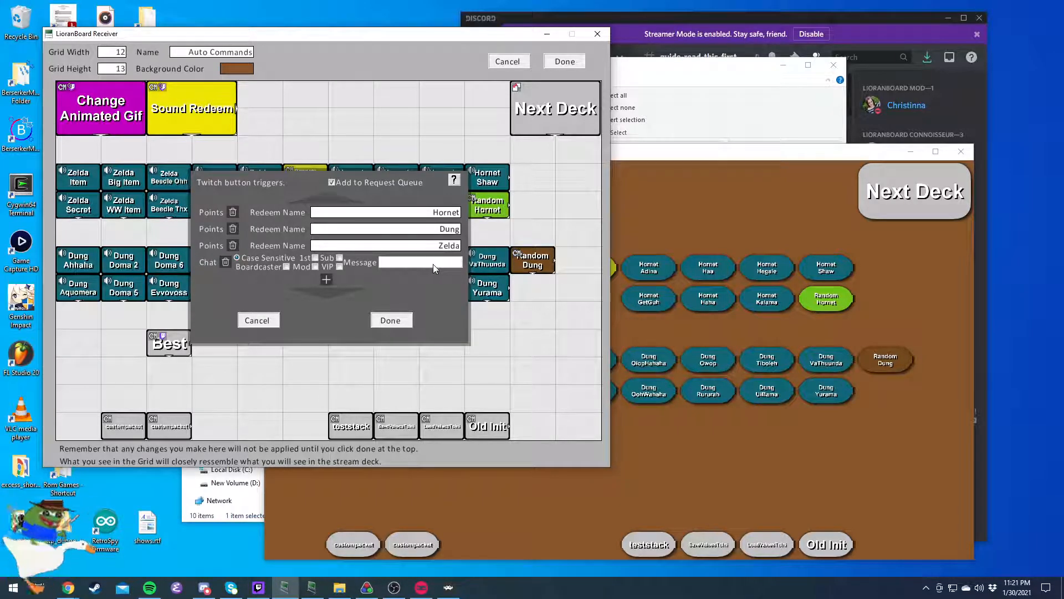
pyautogui.click(225, 262)
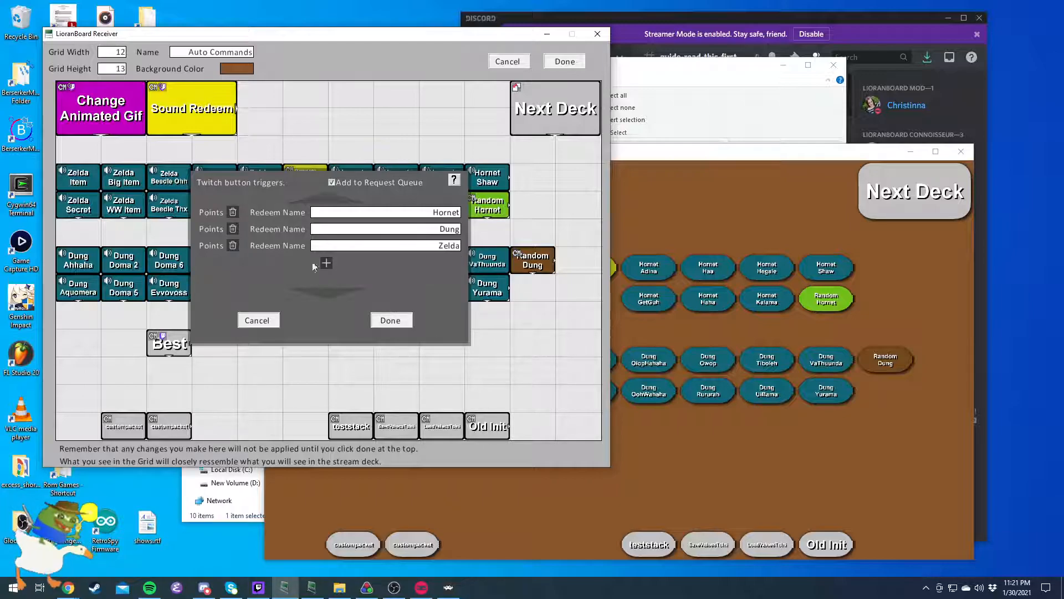
pyautogui.click(381, 320)
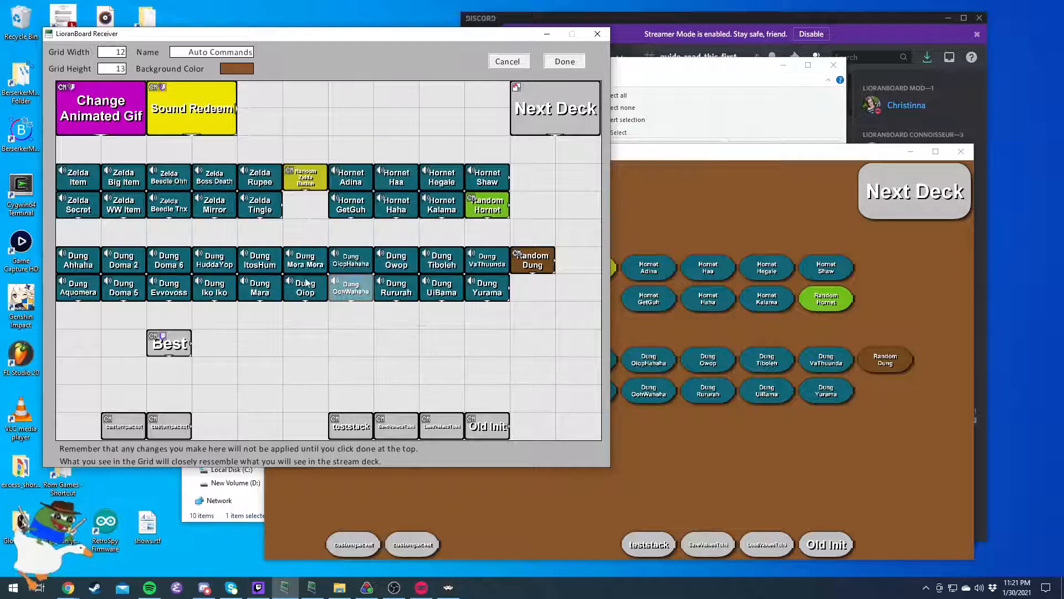
# Examine the Change Animated Gif button's commands for picking a random image from the anigifs stack, then close them and finish editing the deck
pyautogui.rightClick(75, 104)
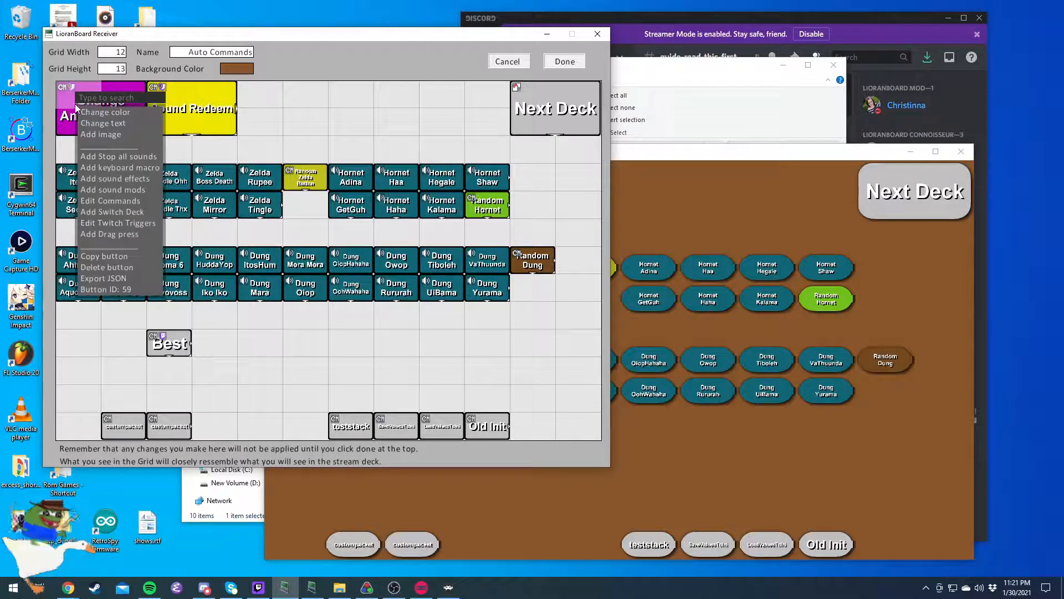
pyautogui.click(113, 201)
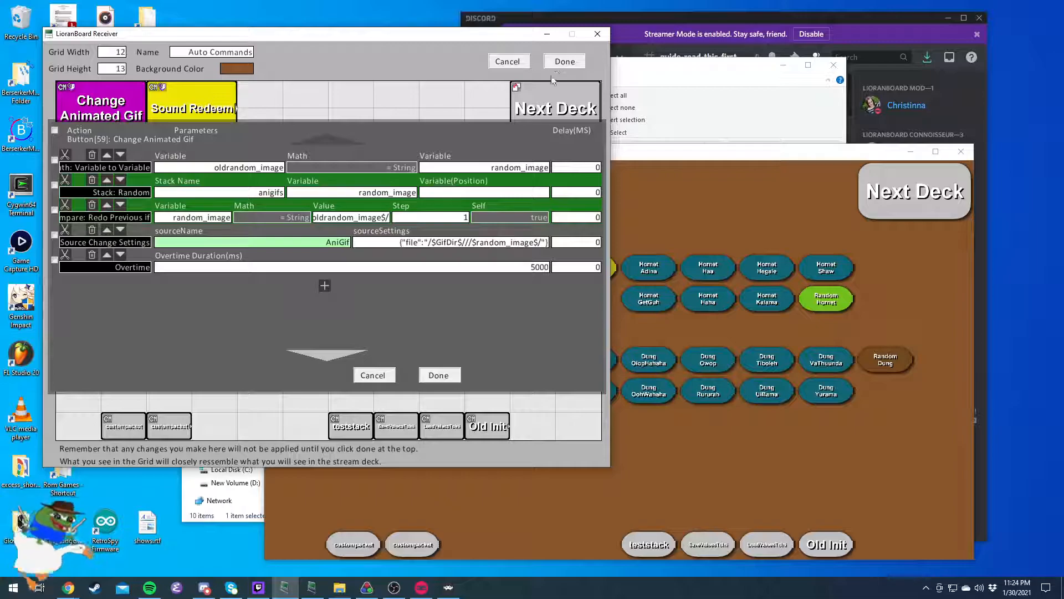
pyautogui.click(439, 374)
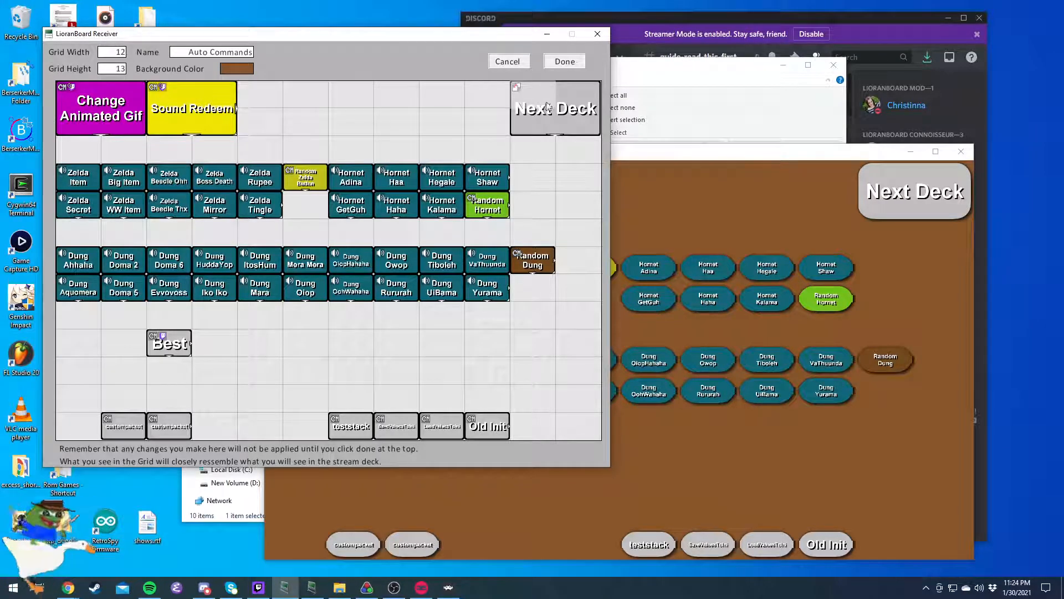
pyautogui.click(565, 62)
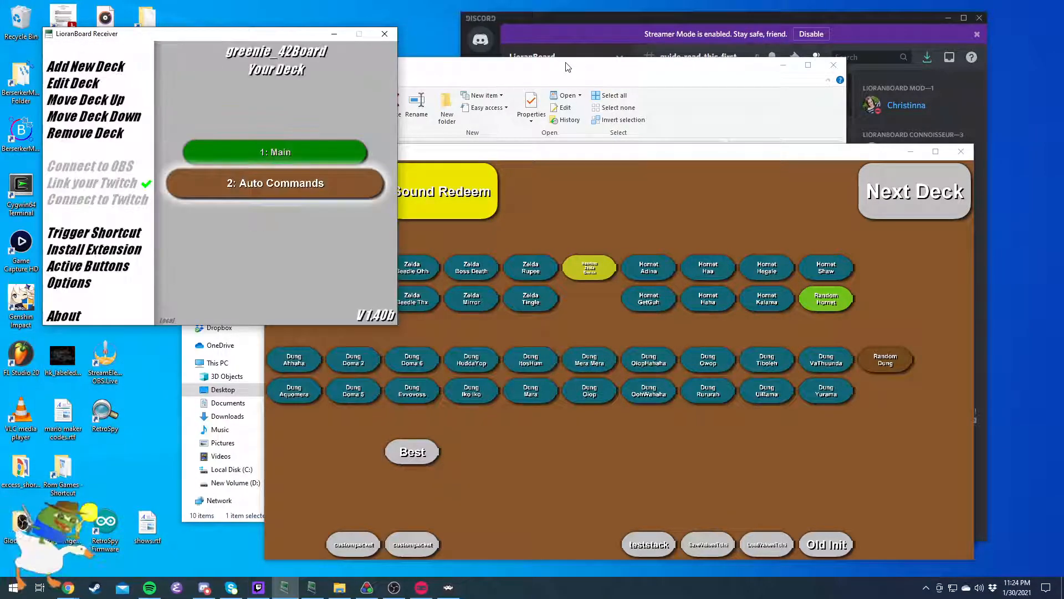